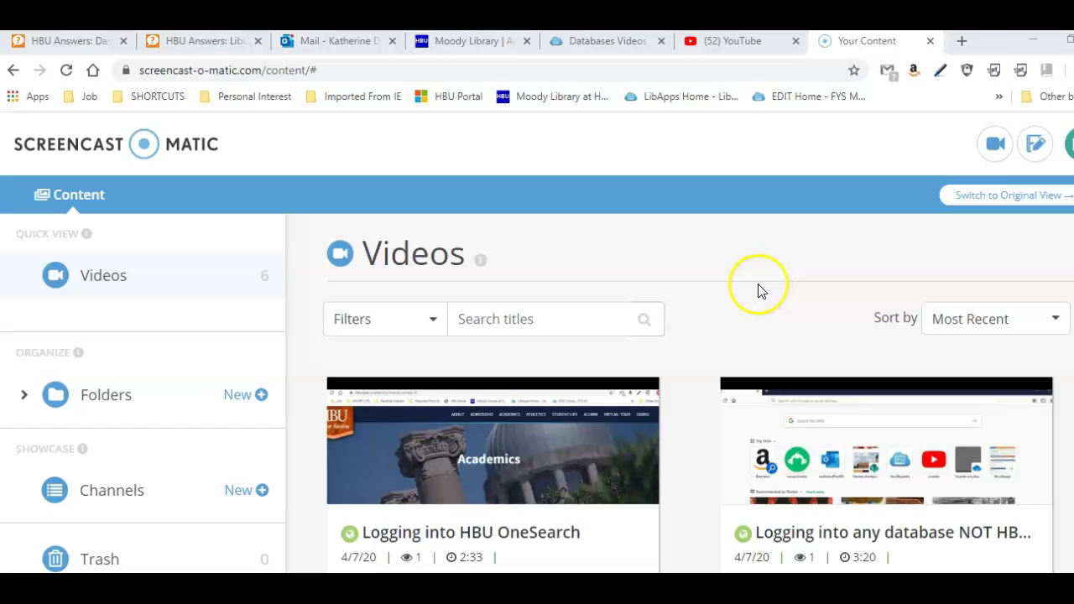
Step: Switch to the Moody Library page and open its Databases guide
left_click(468, 44)
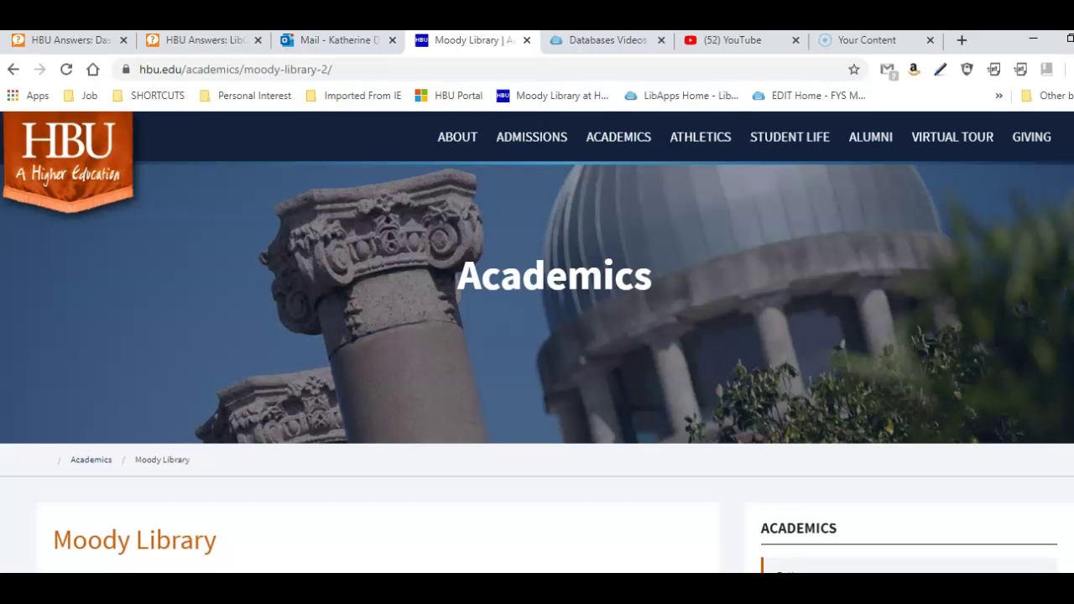
scroll(496, 444, "down", 15)
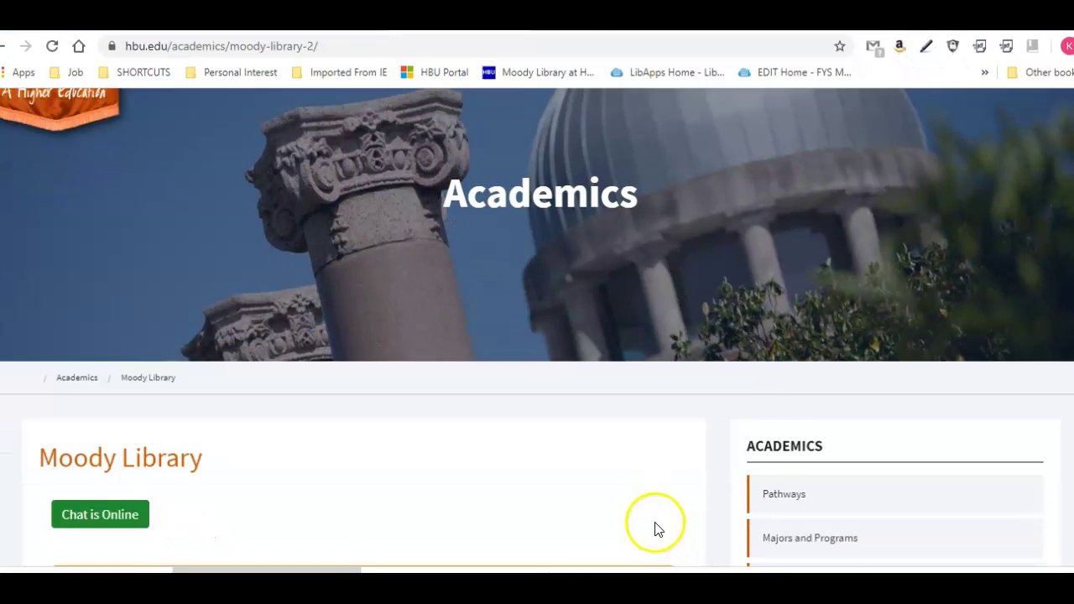
scroll(300, 259, "down", 3)
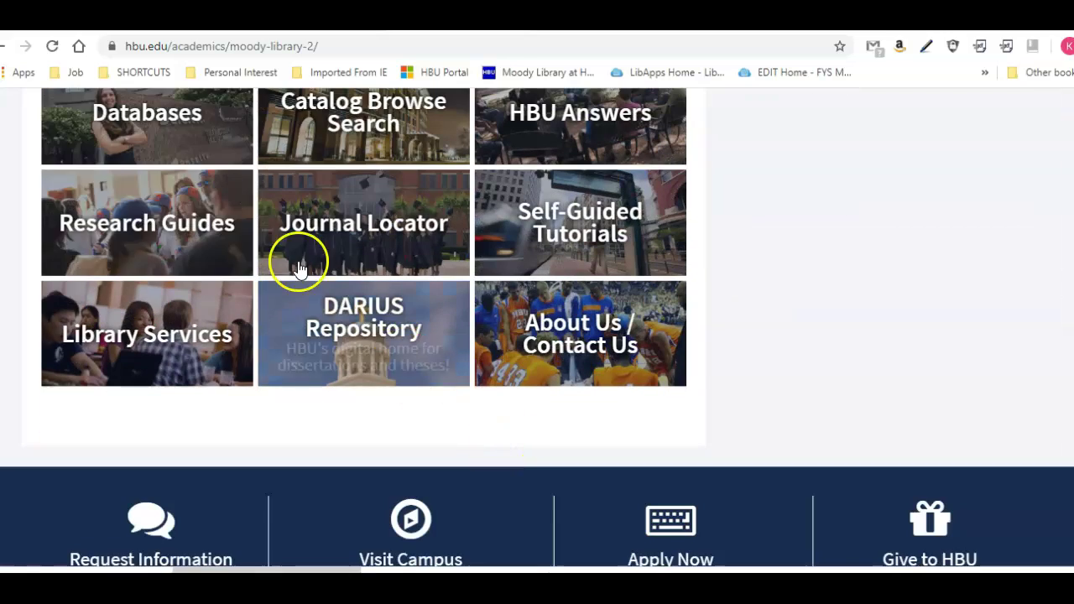
scroll(192, 134, "up", 1)
left_click(192, 134)
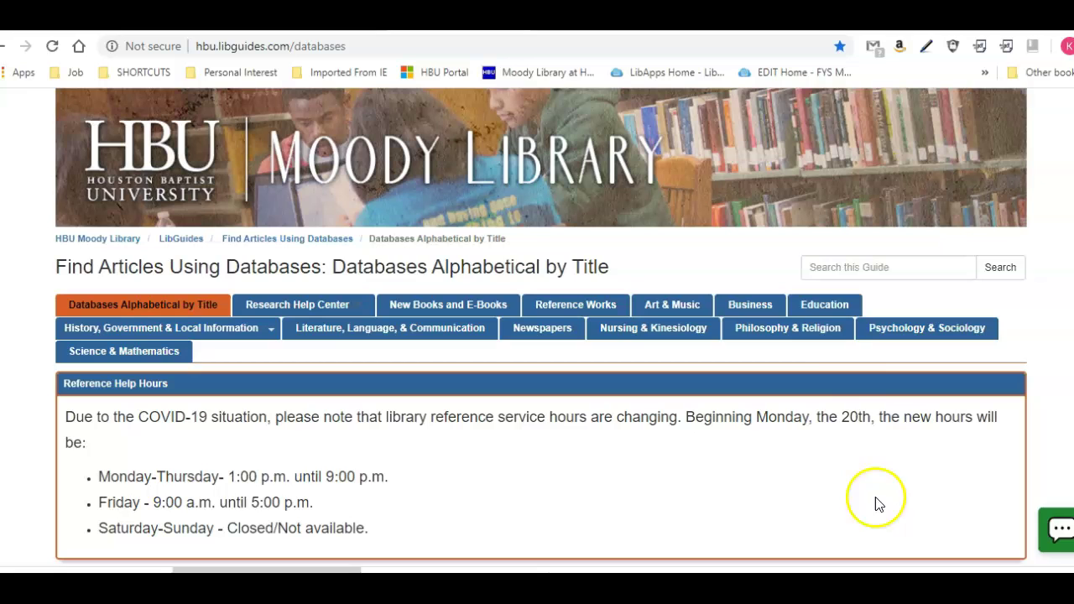
Step: Open the ATLA Religion database from the recommended Philosophy & Religion databases
left_click(835, 333)
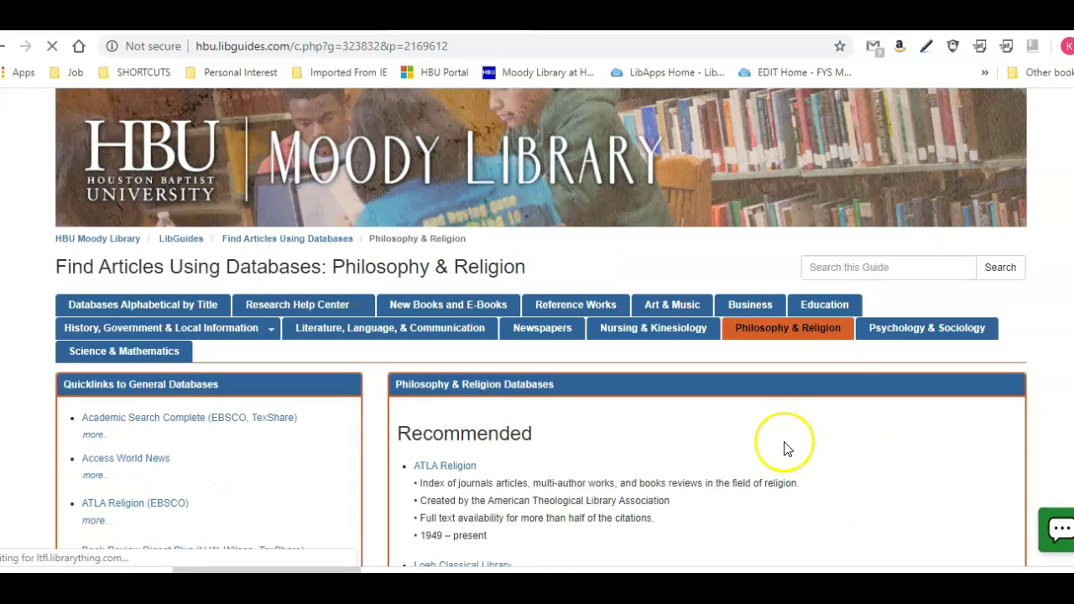
scroll(760, 432, "down", 2)
scroll(588, 352, "down", 1)
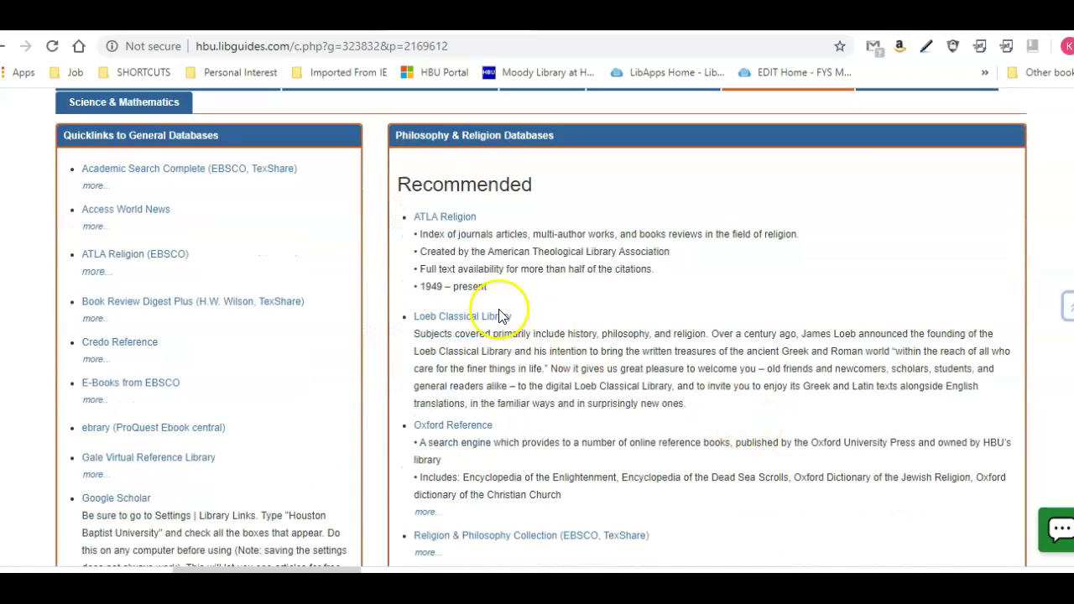
left_click(441, 221)
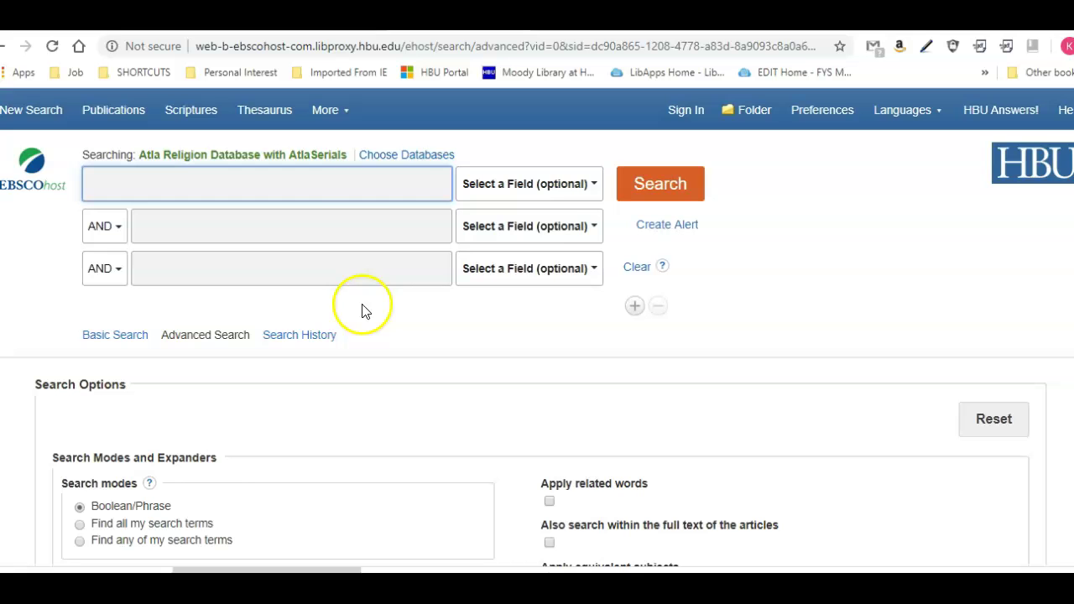
Step: Look through the optional search fields available for the first search term, leaving the selection unset
left_click(579, 185)
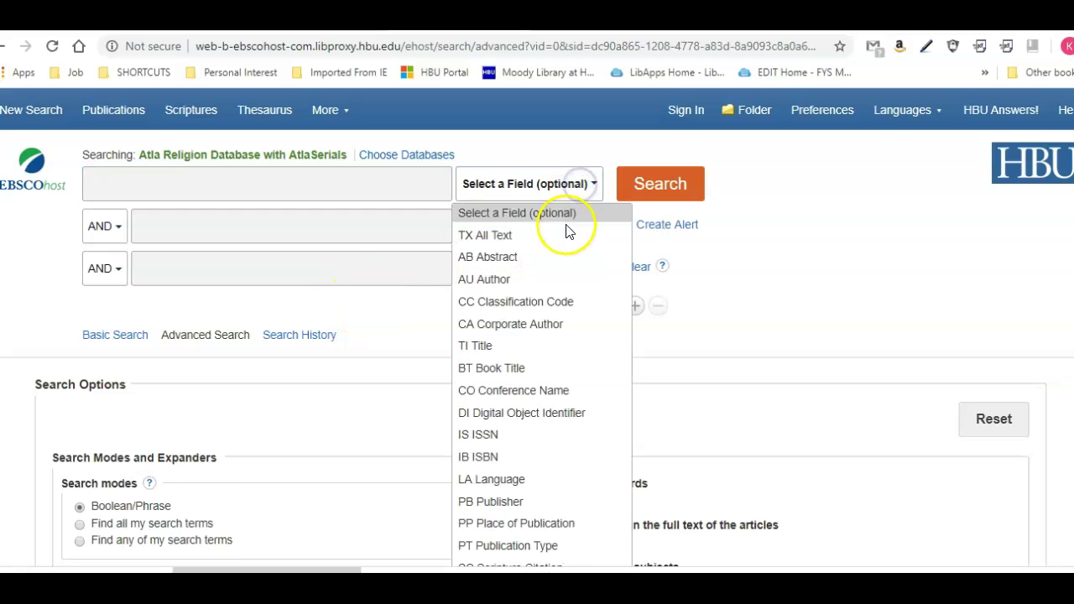
scroll(559, 240, "down", 2)
scroll(519, 486, "down", 2)
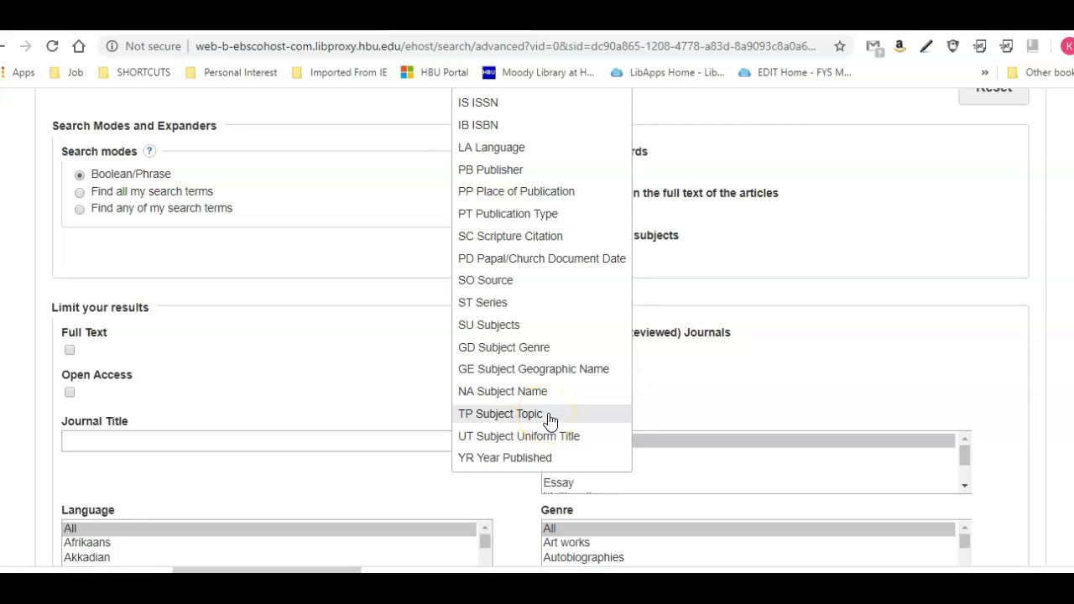
scroll(550, 417, "up", 4)
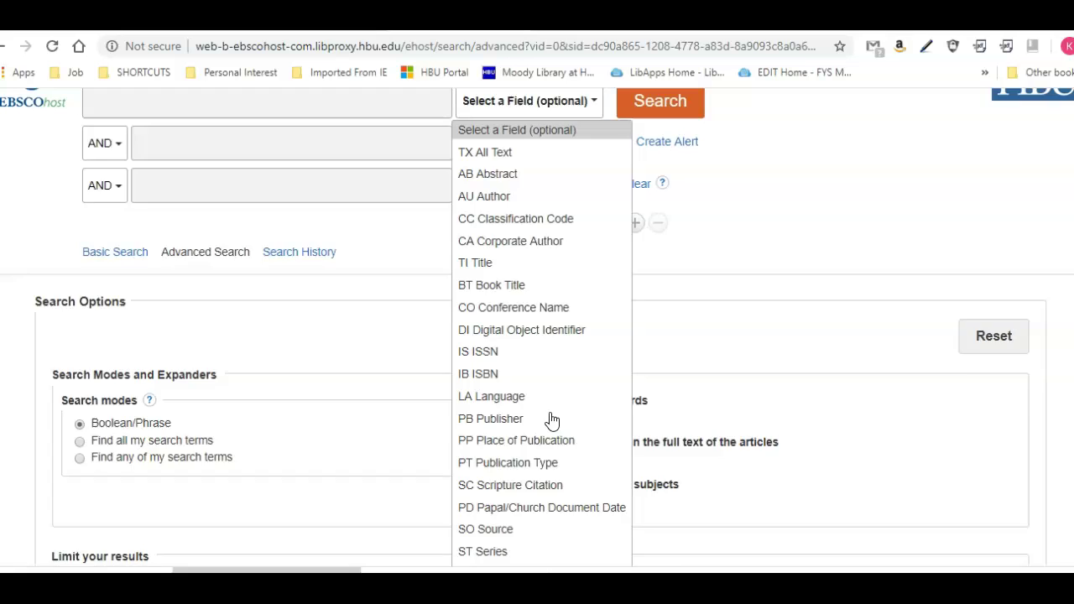
left_click(789, 235)
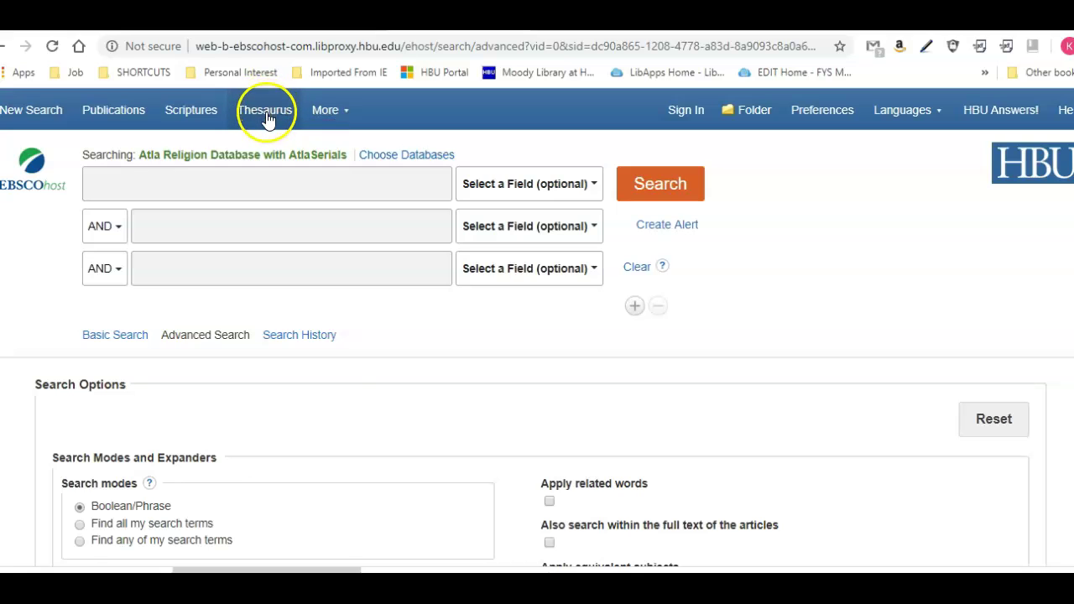
Step: Enter paul* as the first search term
left_click(333, 183)
left_click(379, 74)
left_click(323, 95)
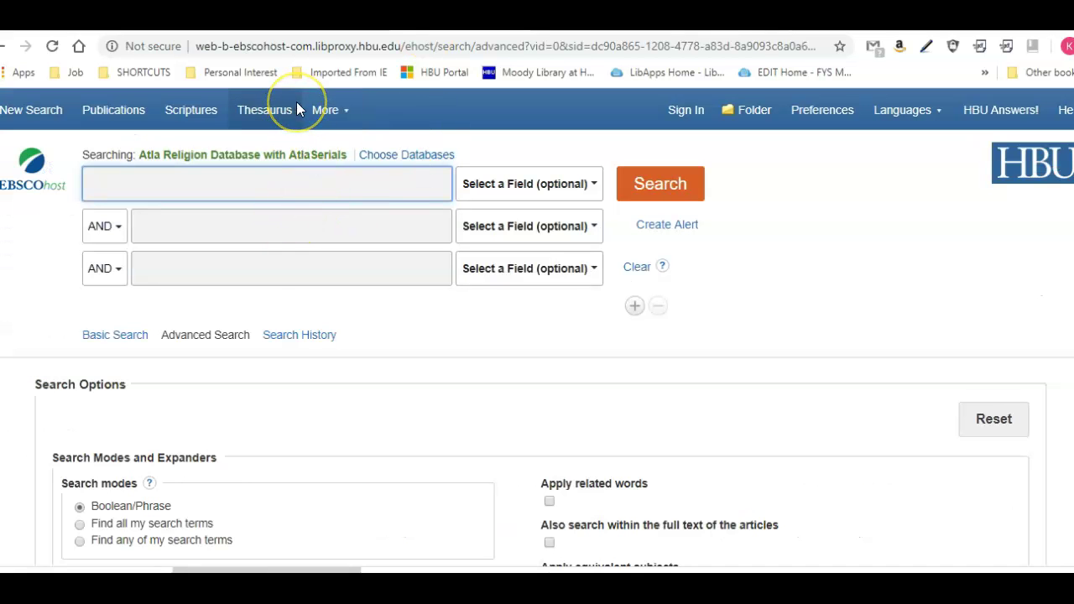
type("paul*")
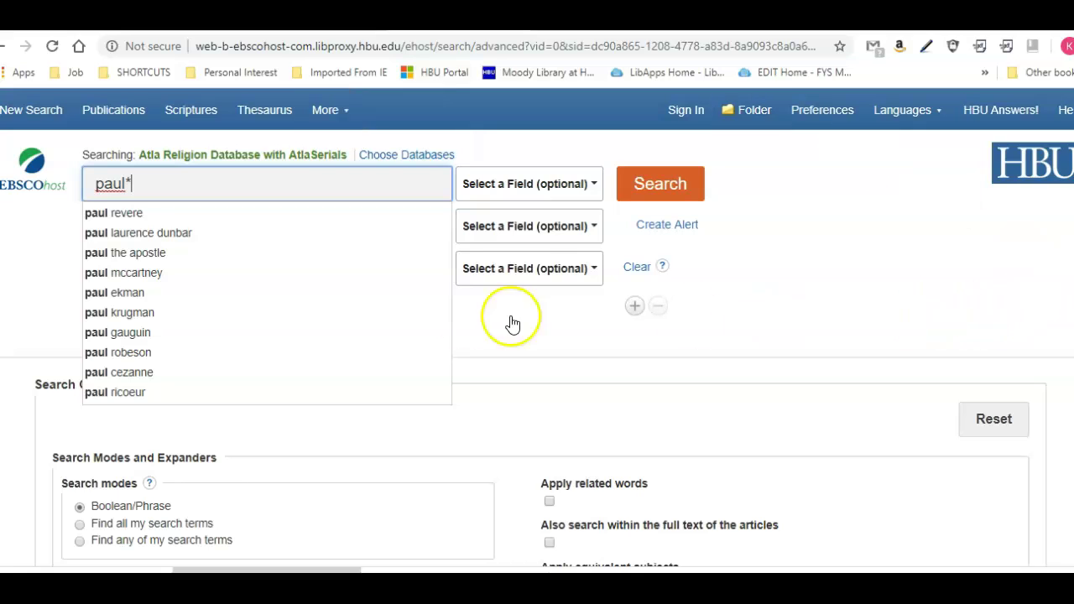
left_click(892, 252)
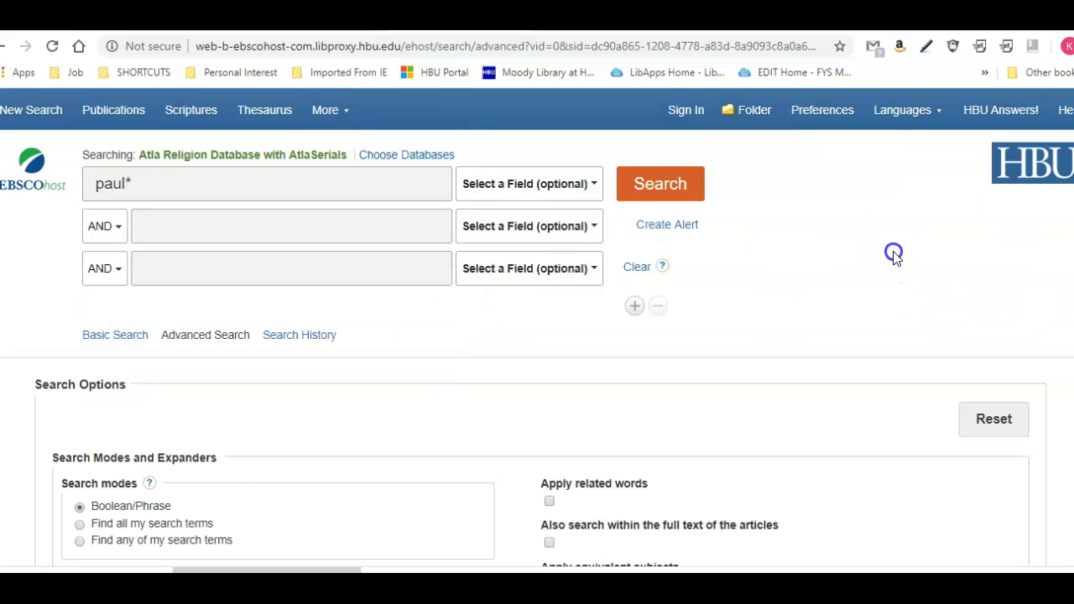
Step: Enter letter* as the second search term and timothy as the third, both combined with AND
left_click(375, 230)
type("le")
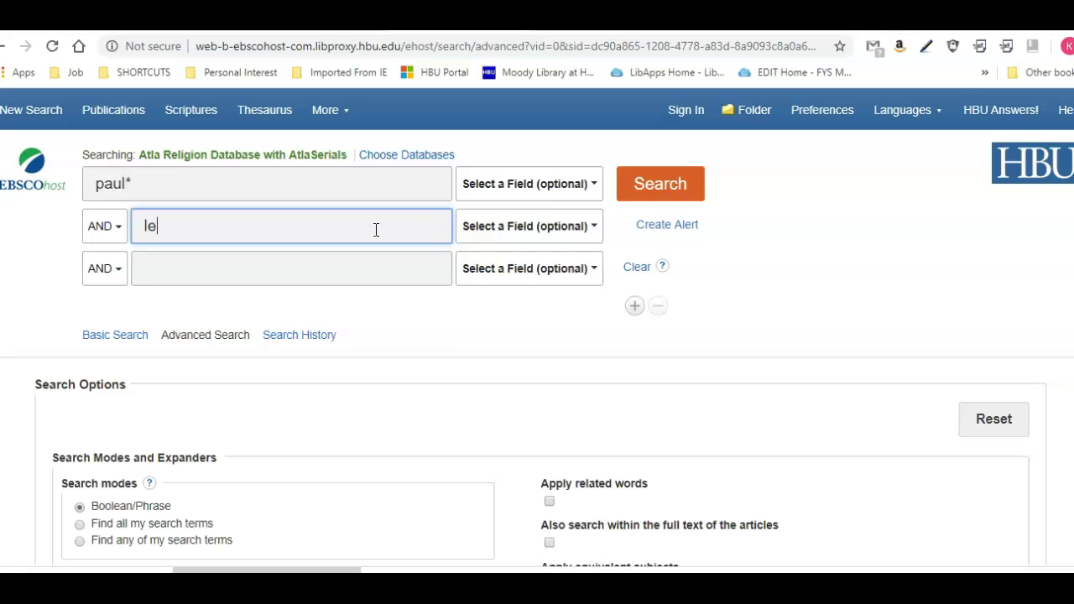
type("tter*")
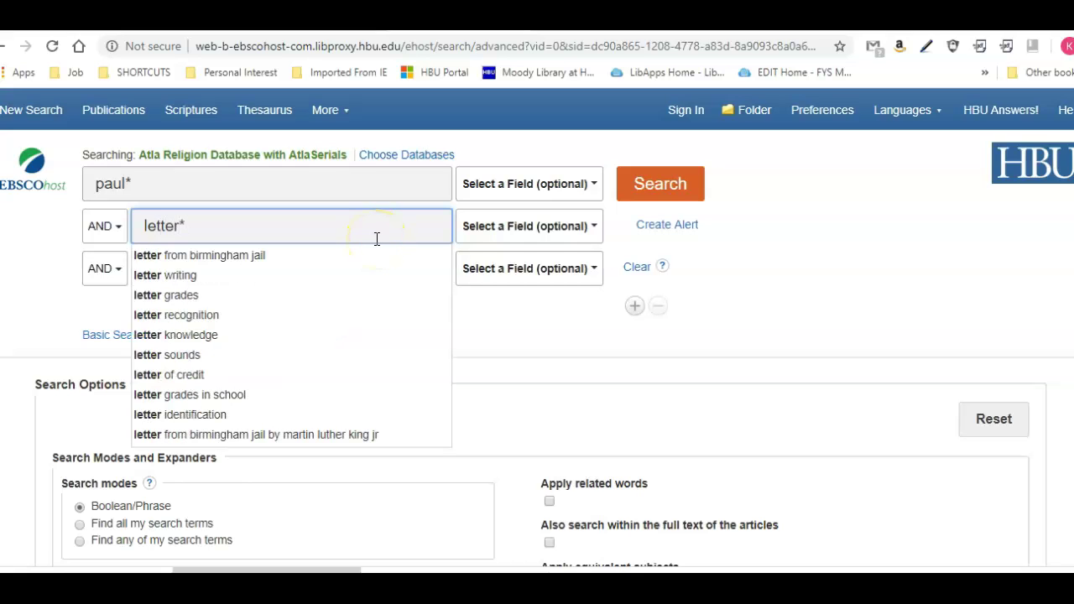
left_click(852, 247)
left_click(290, 269)
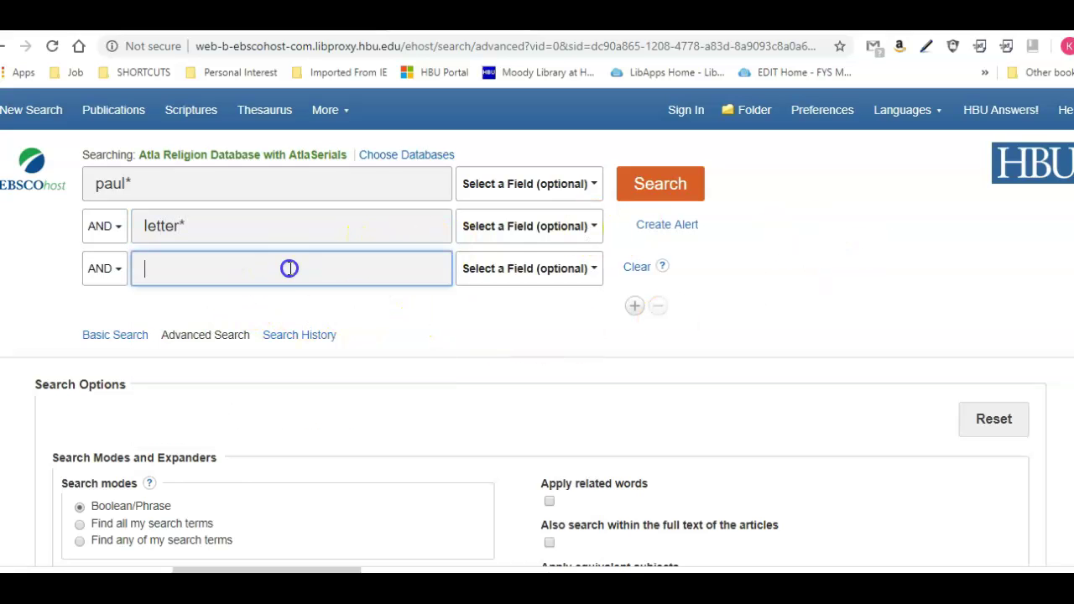
type("timoth")
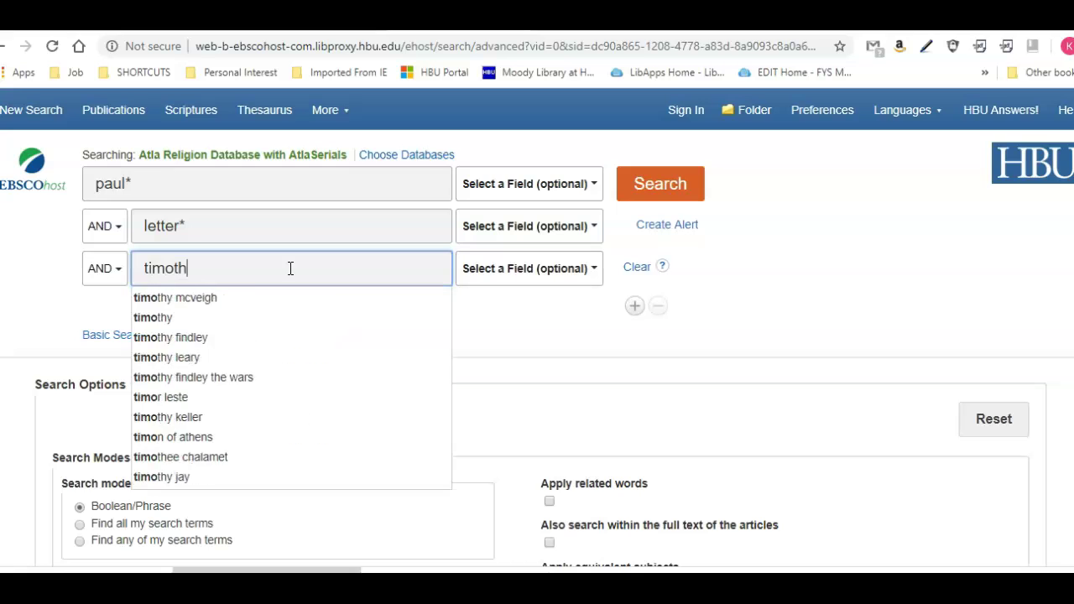
type("y")
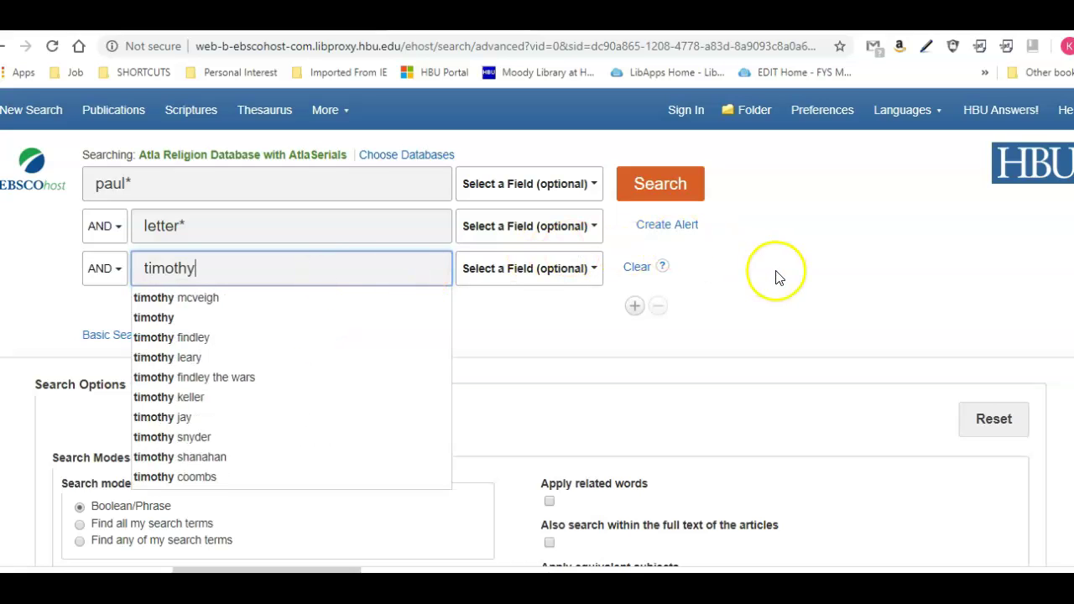
left_click(776, 276)
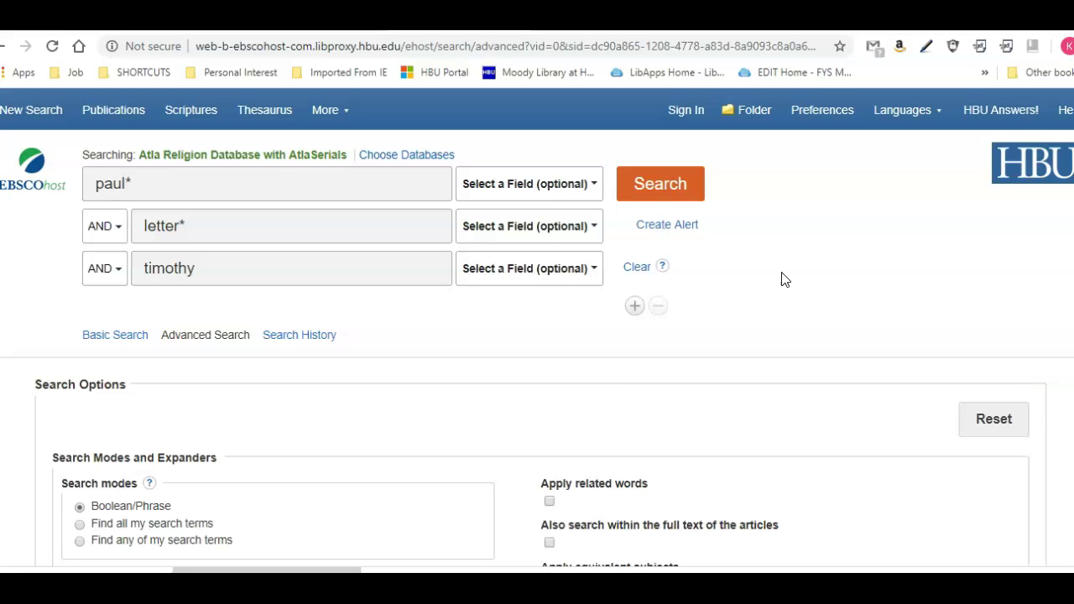
Step: Limit the results to Scholarly (Peer Reviewed) Journals
scroll(782, 279, "down", 4)
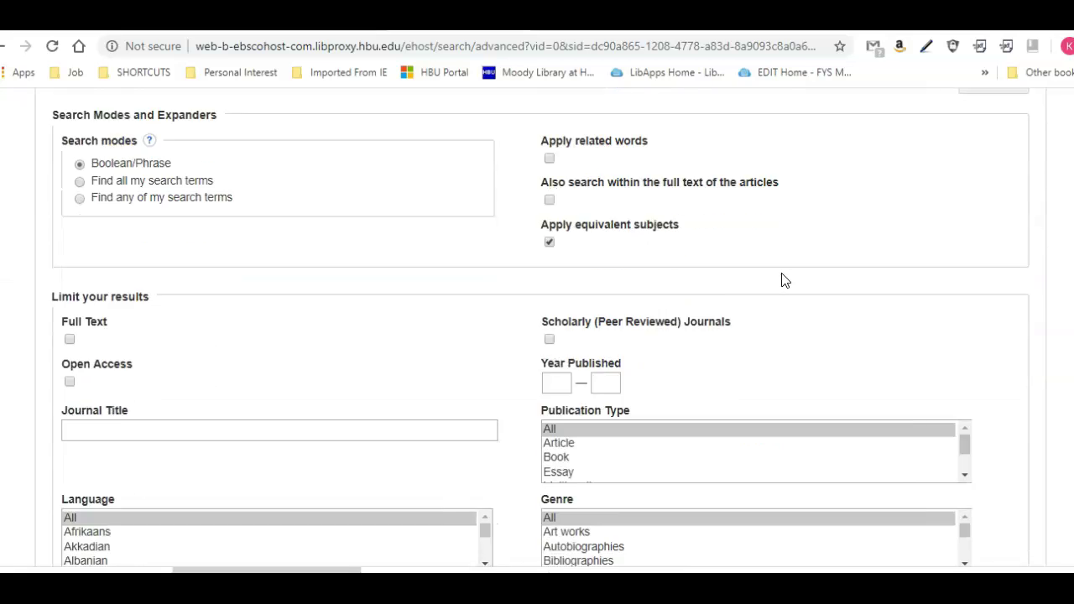
scroll(781, 280, "down", 2)
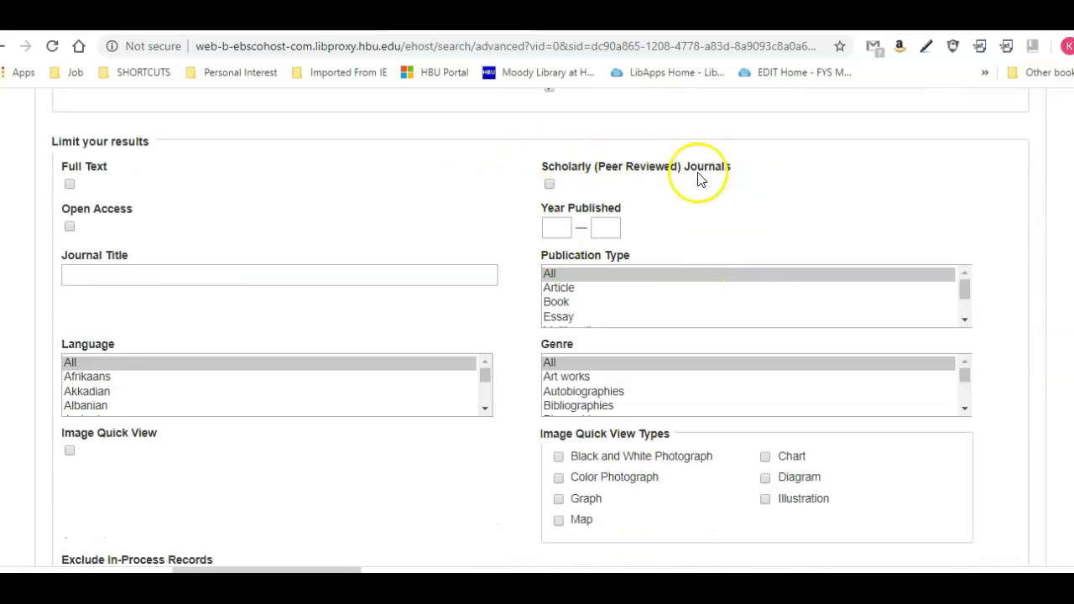
left_click(549, 183)
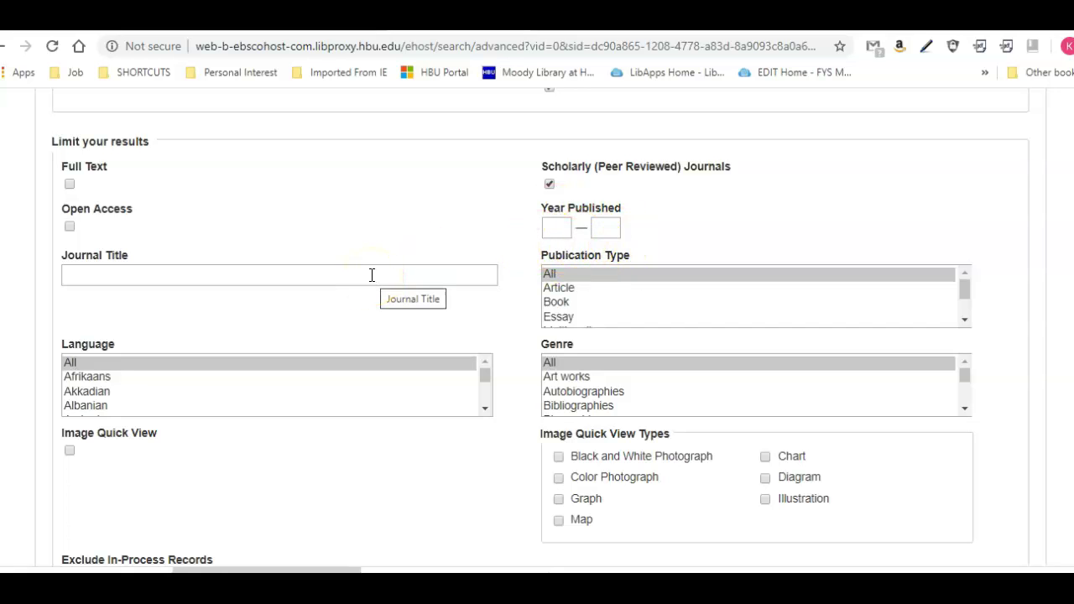
Step: Limit the results to the English language
scroll(372, 276, "down", 1)
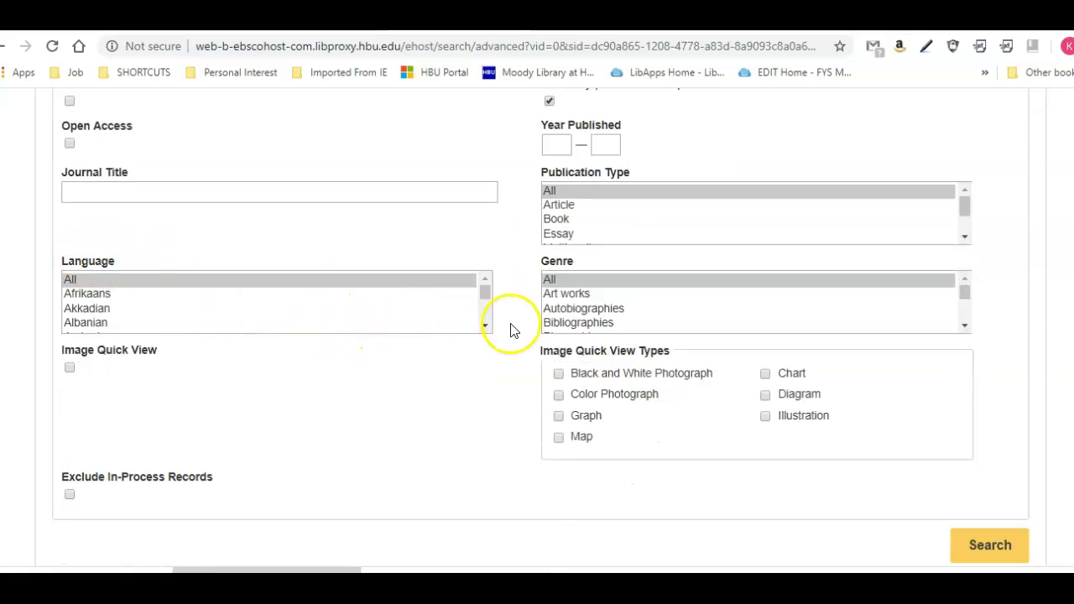
left_click(485, 326)
left_click(485, 326)
left_click(485, 326)
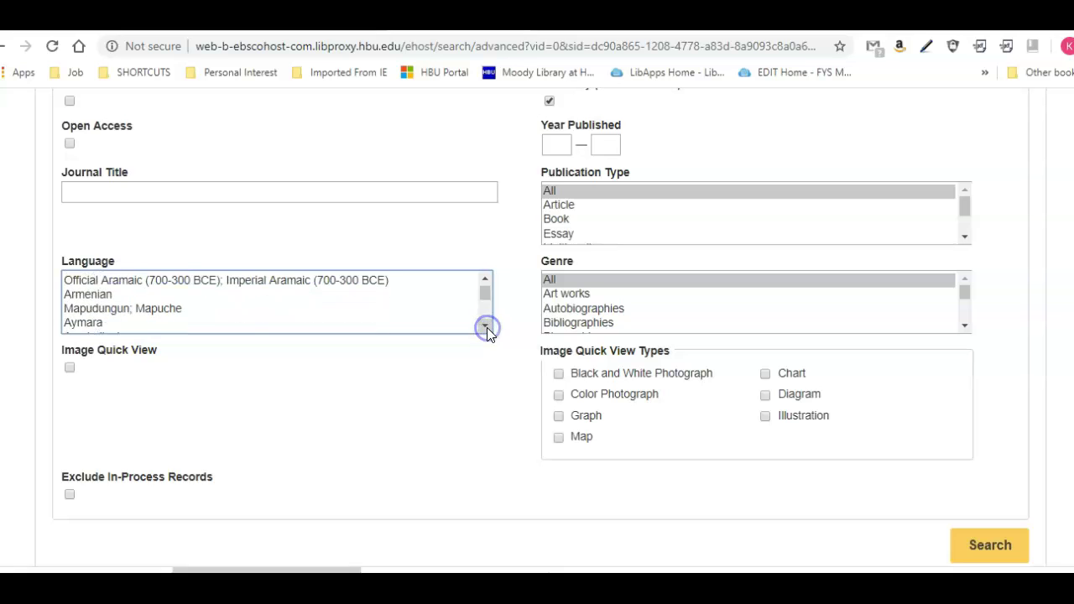
left_click_drag(486, 327, 486, 327)
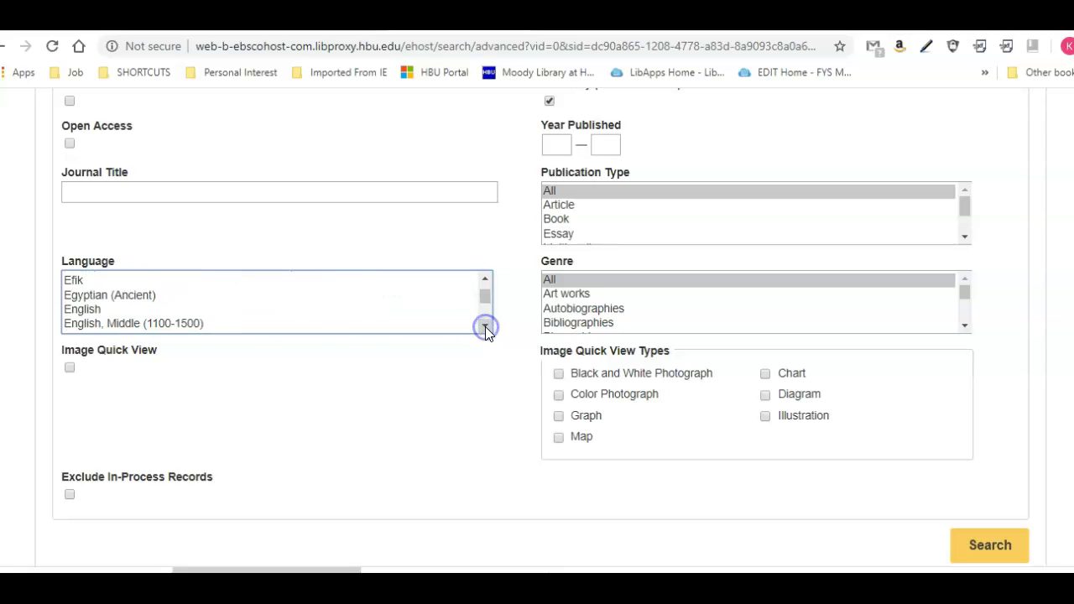
left_click(82, 309)
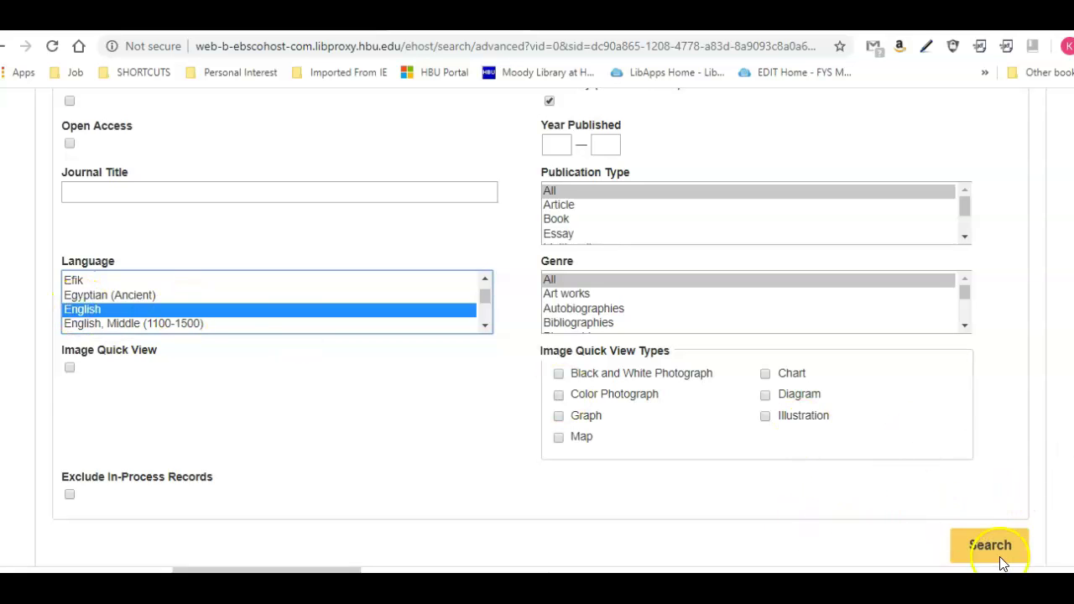
Step: Try out an extra search row, remove it again, and run the search with the three terms
scroll(701, 211, "up", 3)
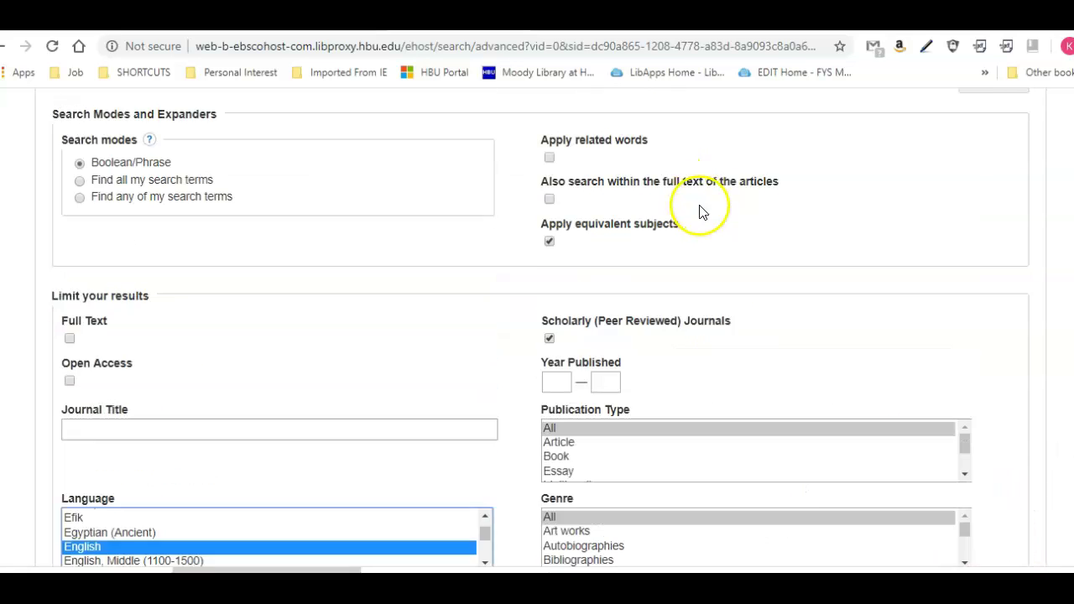
scroll(702, 212, "up", 4)
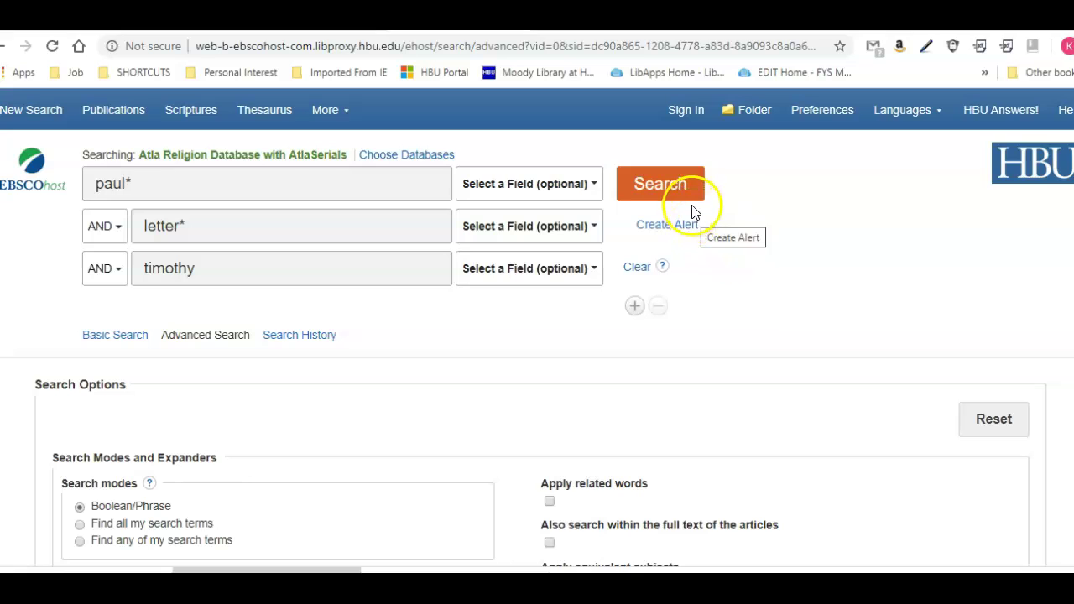
left_click(635, 307)
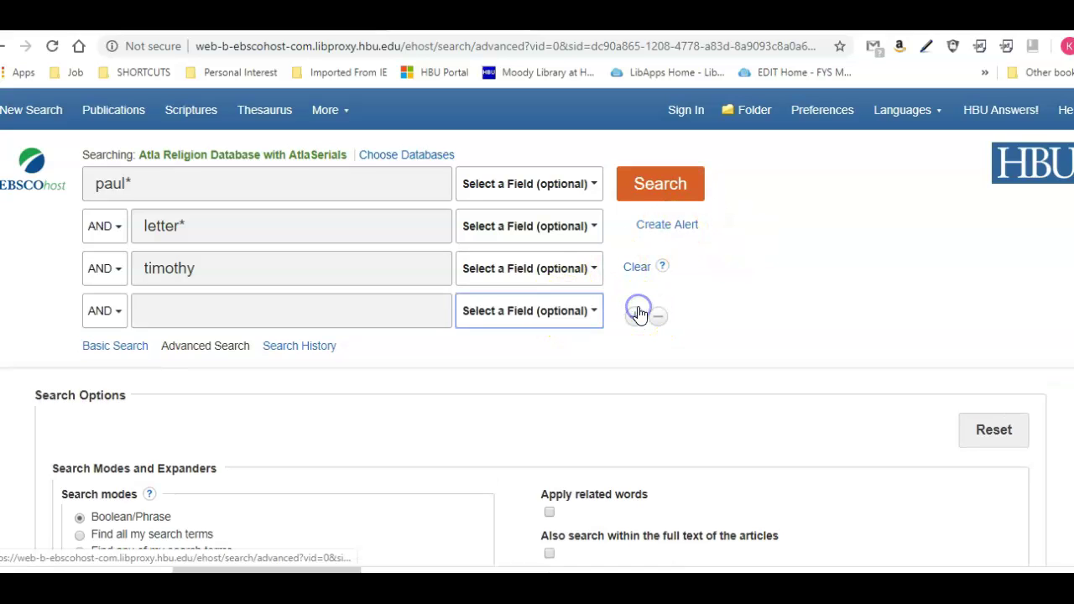
left_click(658, 317)
left_click(671, 193)
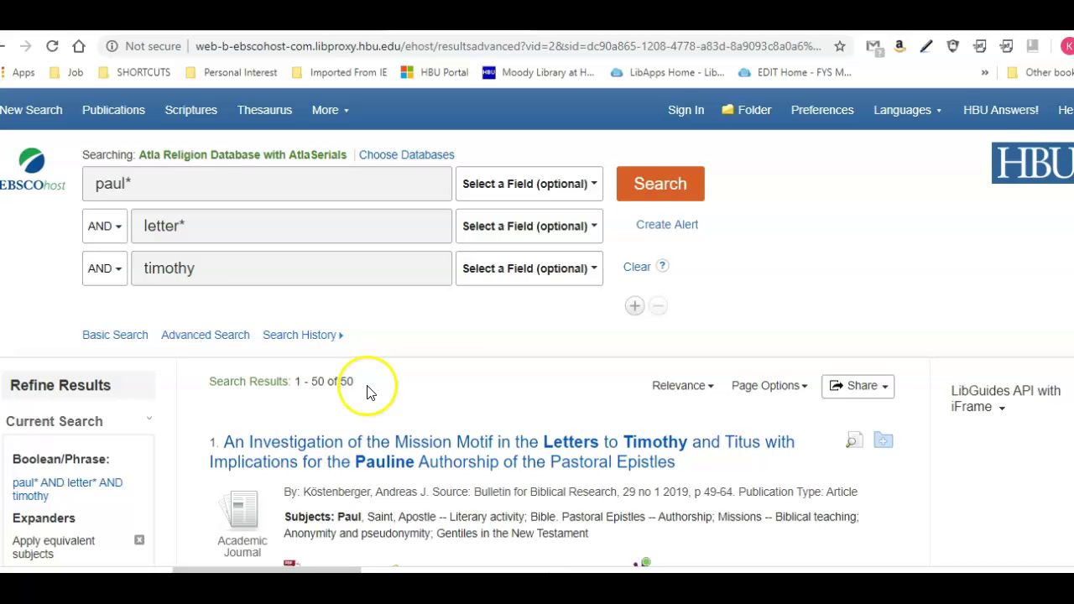
Step: Review the search field options available for the paul* term without choosing one
scroll(492, 388, "down", 1)
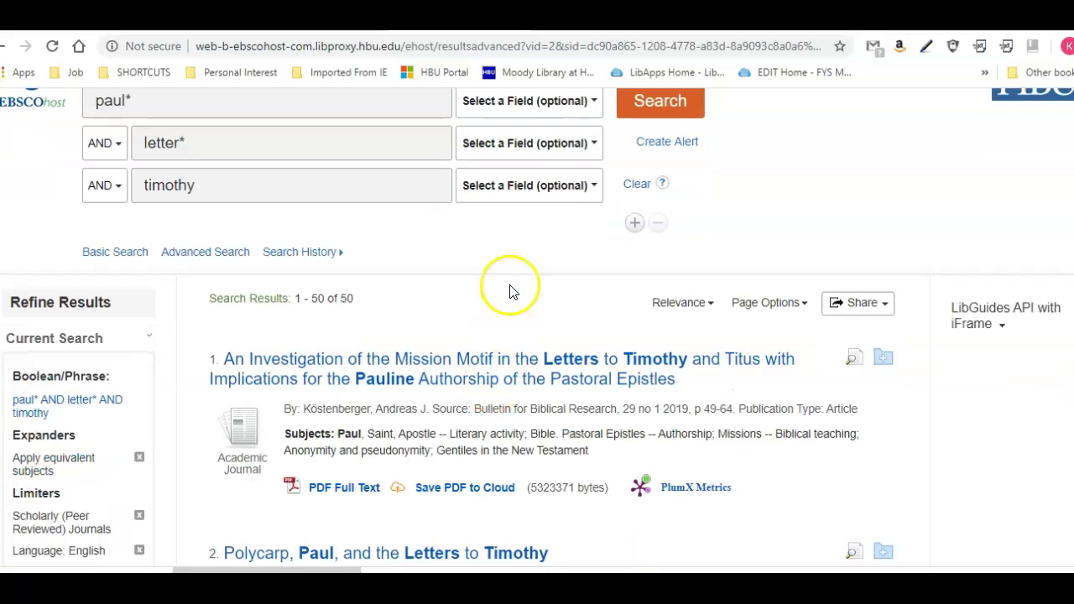
scroll(510, 292, "up", 1)
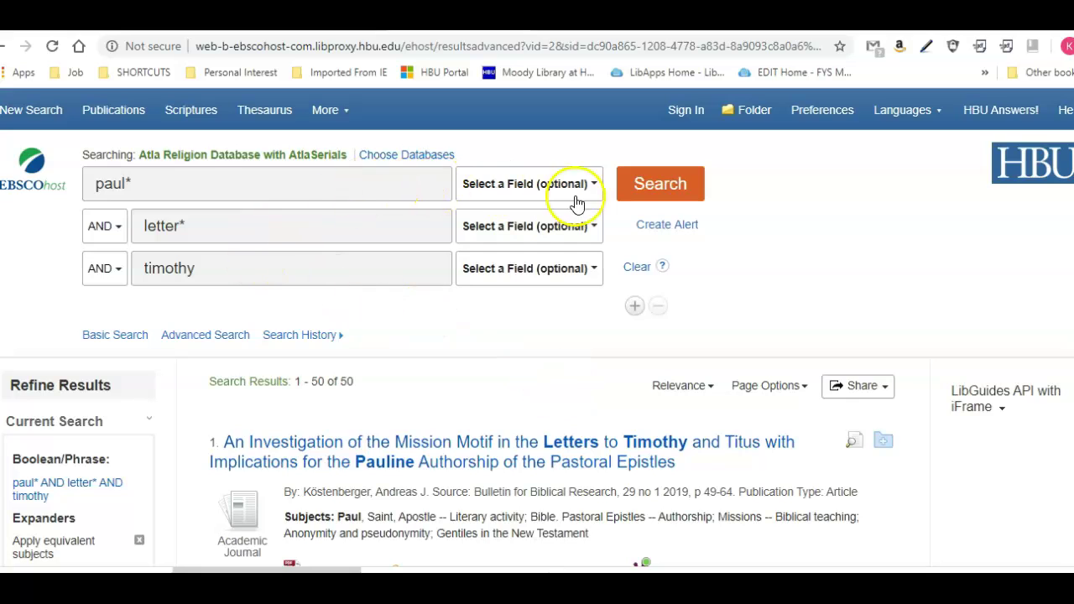
left_click(514, 183)
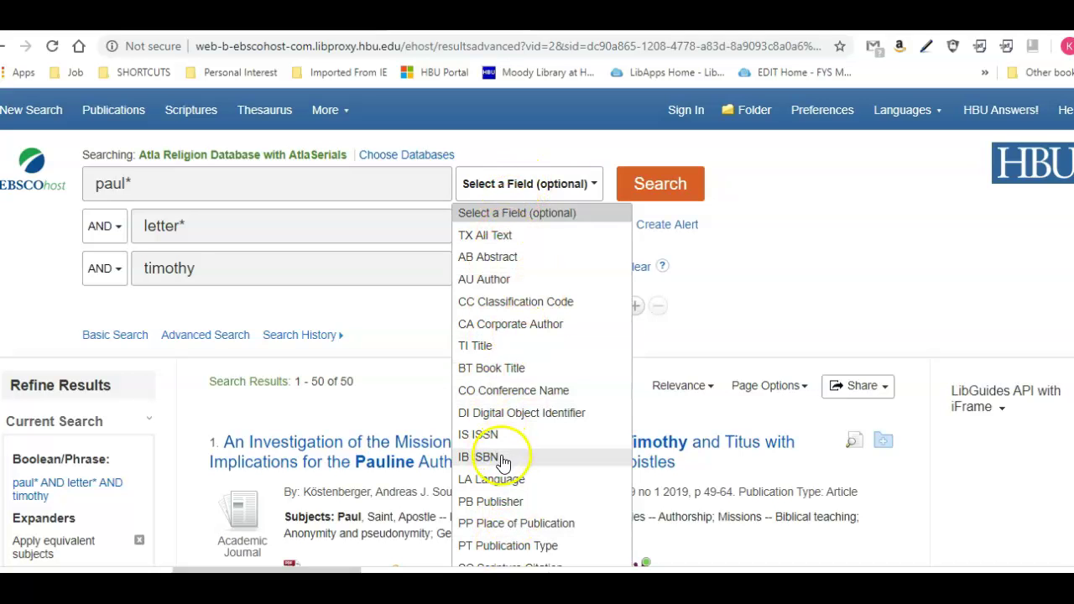
scroll(500, 460, "down", 3)
scroll(502, 464, "up", 3)
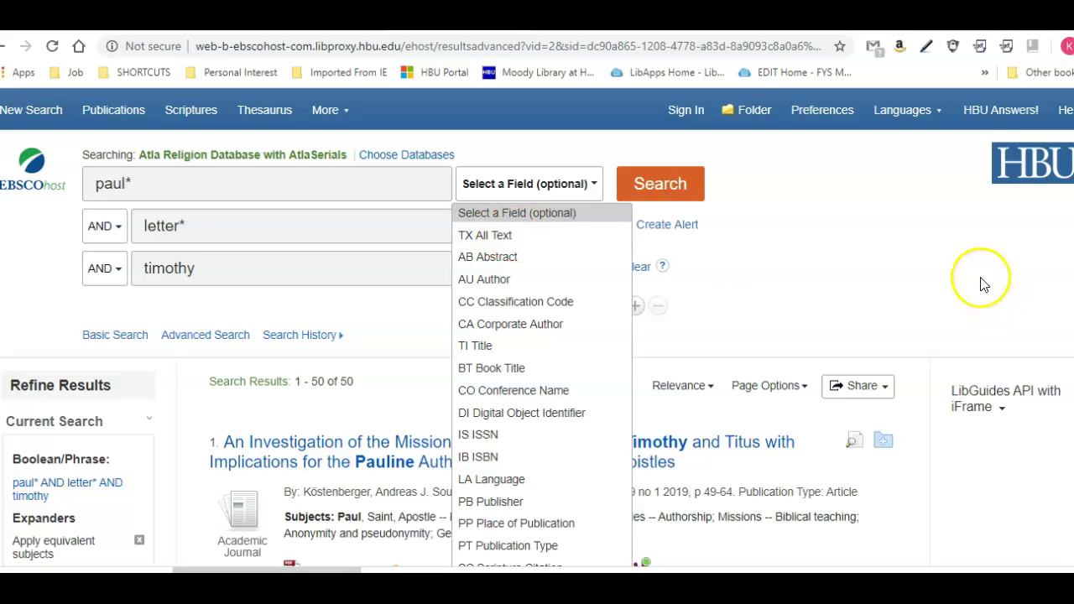
left_click(947, 259)
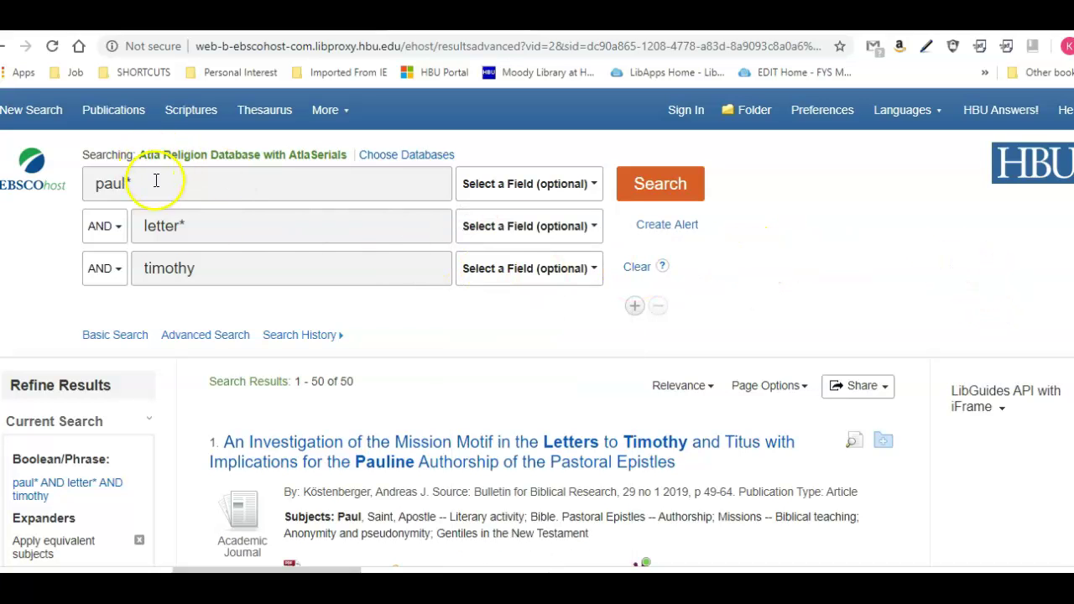
Step: Look over the top search results and the Boolean operator choices for the letter* row
scroll(398, 383, "down", 2)
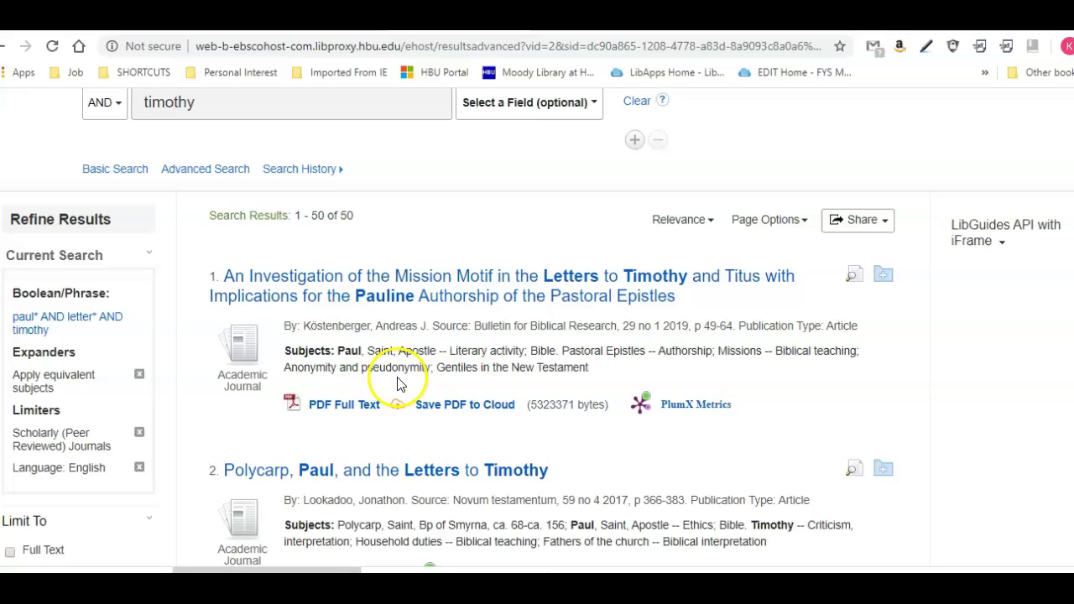
scroll(395, 380, "up", 2)
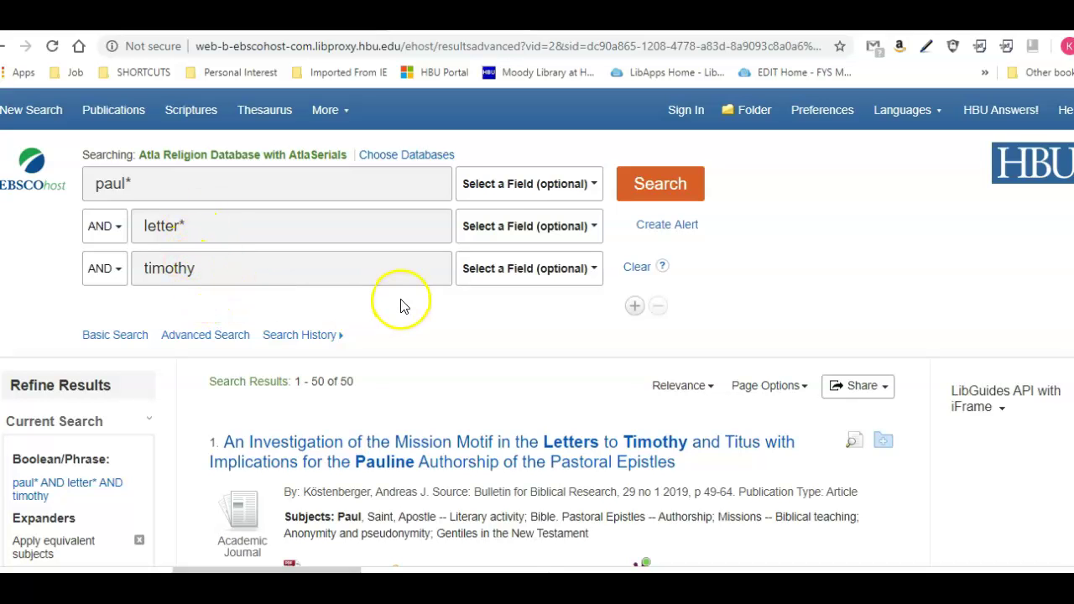
scroll(403, 305, "down", 1)
scroll(398, 302, "up", 1)
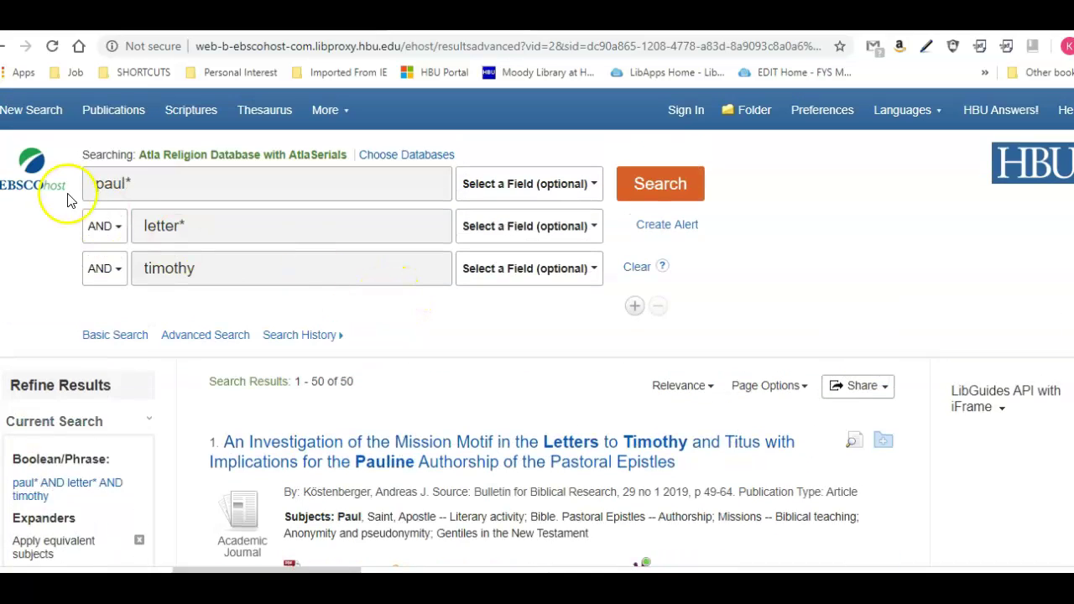
left_click(125, 232)
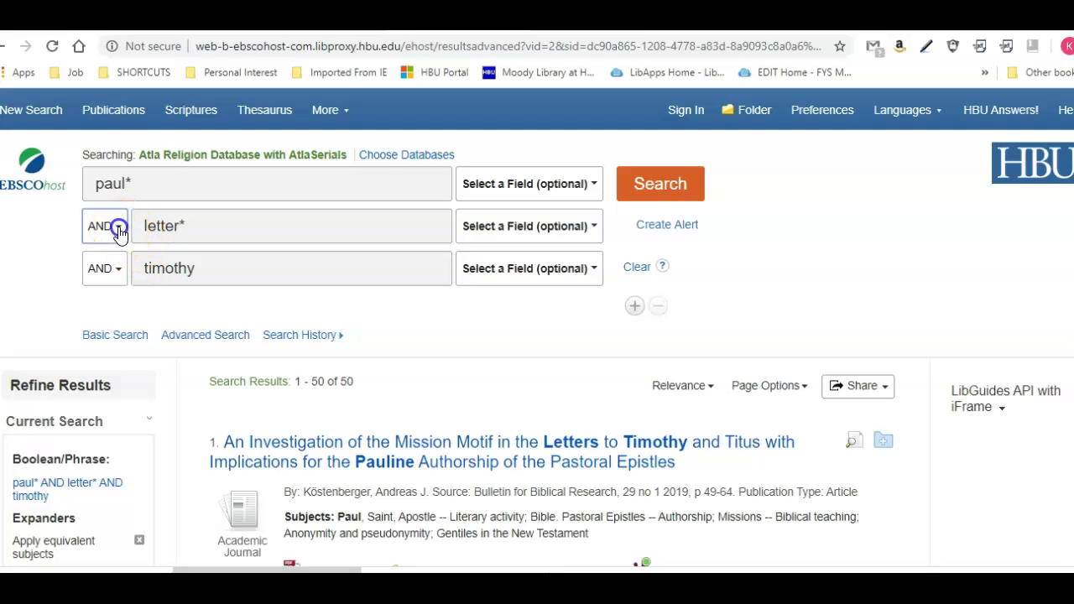
left_click(107, 249)
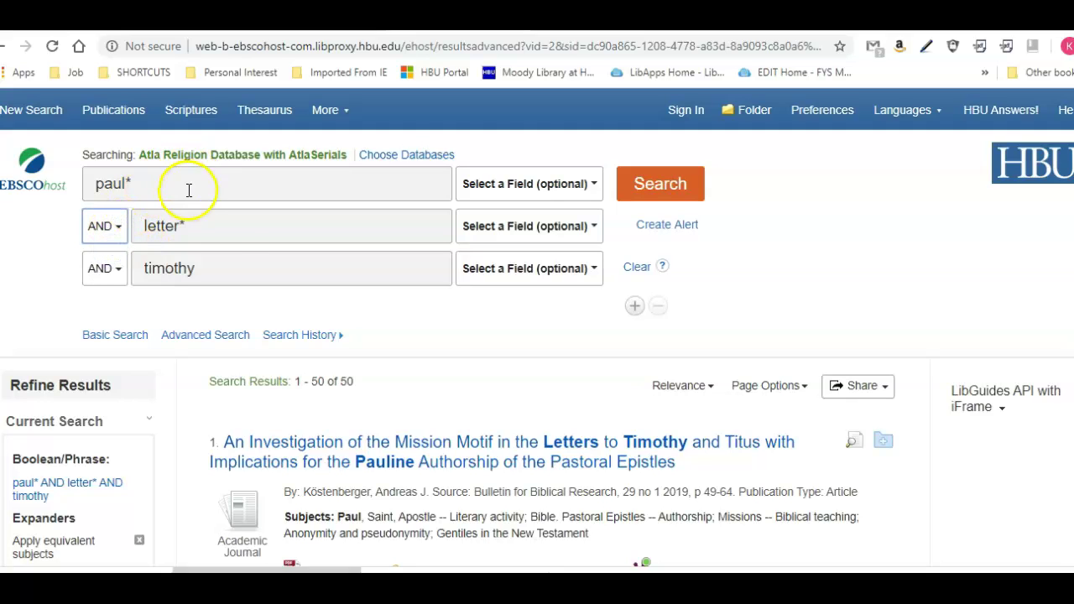
Step: Try broadening the second search term to letter* or book*, and remove the added alternative again
left_click(245, 225)
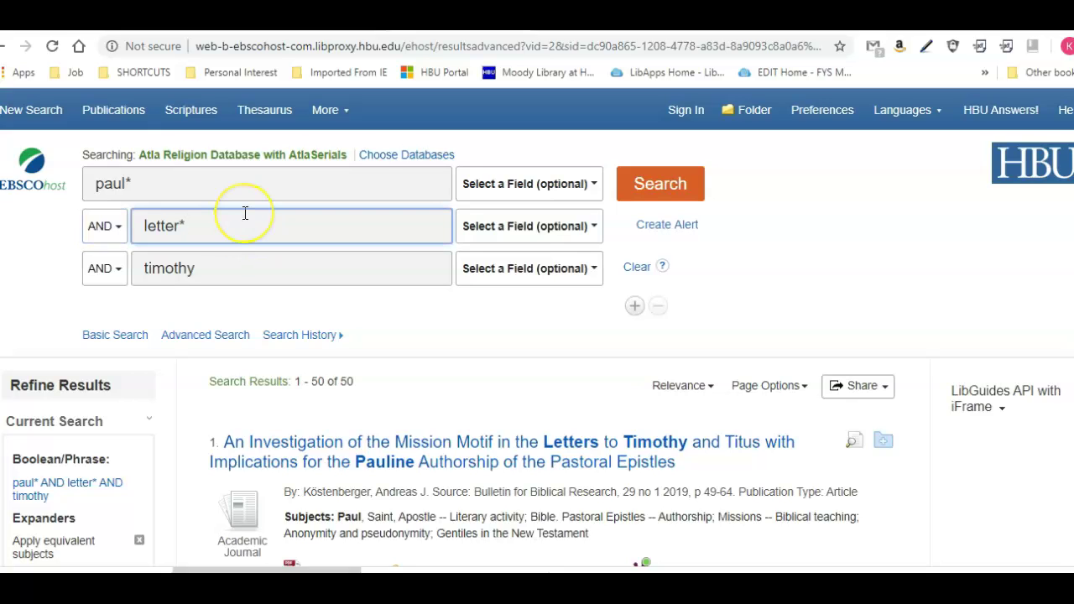
type("or book*")
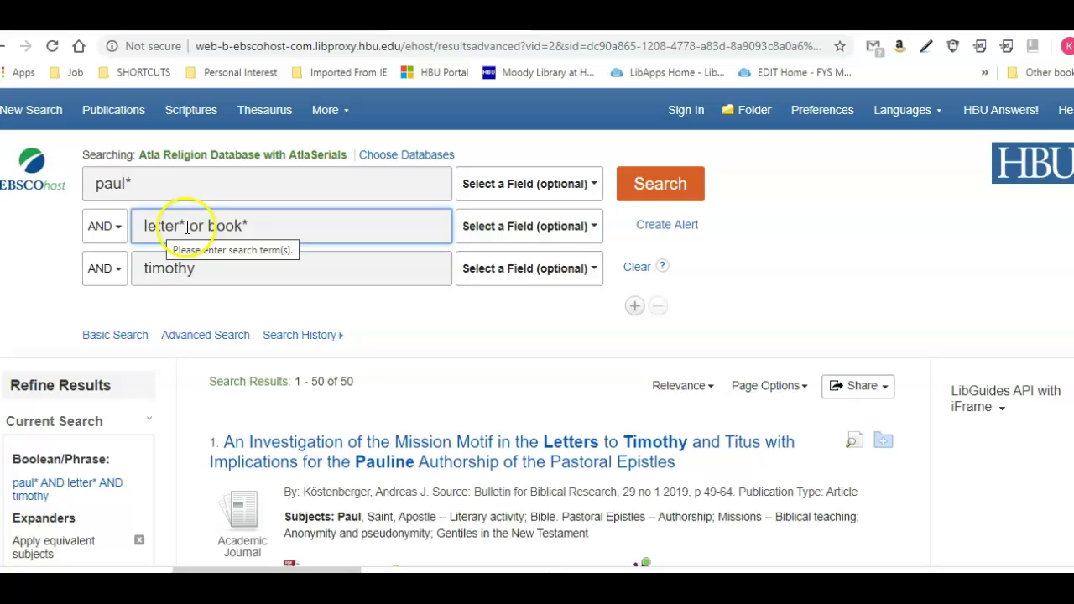
left_click(187, 225)
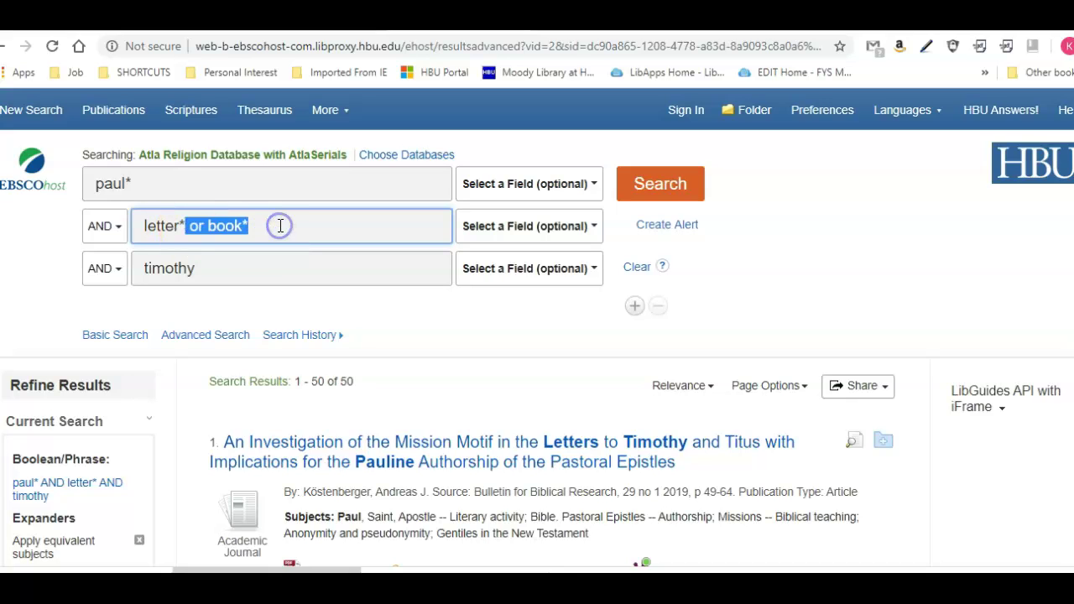
key("BackSpace")
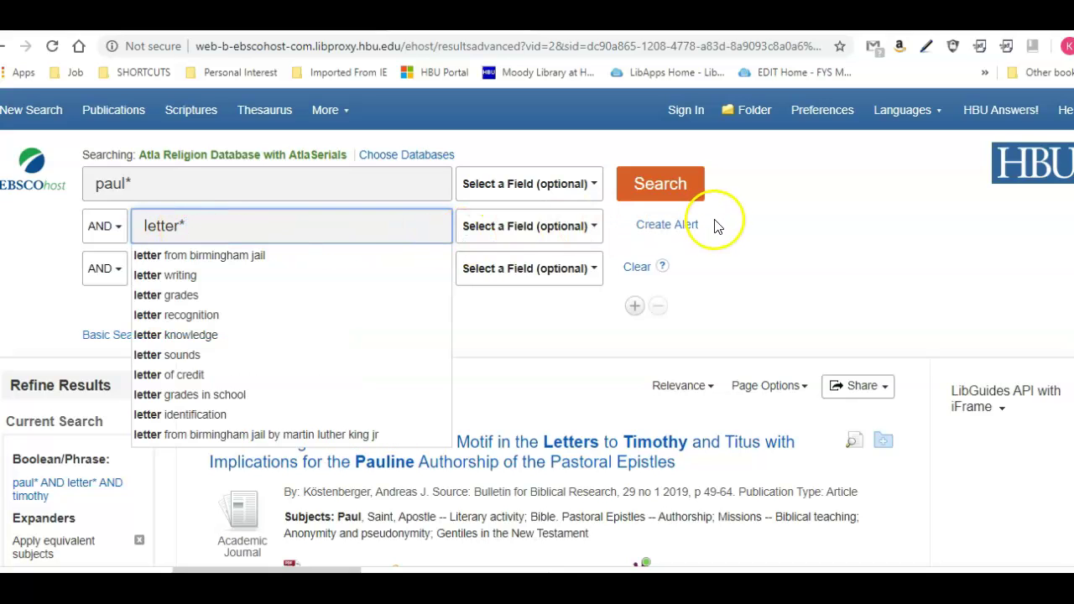
left_click(828, 244)
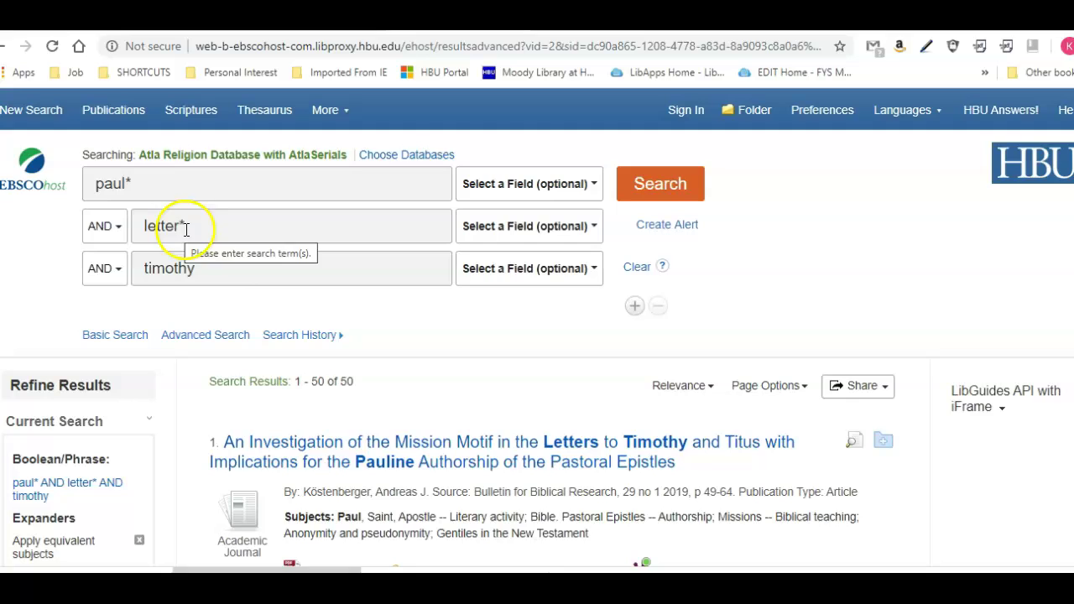
Step: Try broadening the third search term to timothy or Corinthians, and cut it back to timothy
left_click(231, 268)
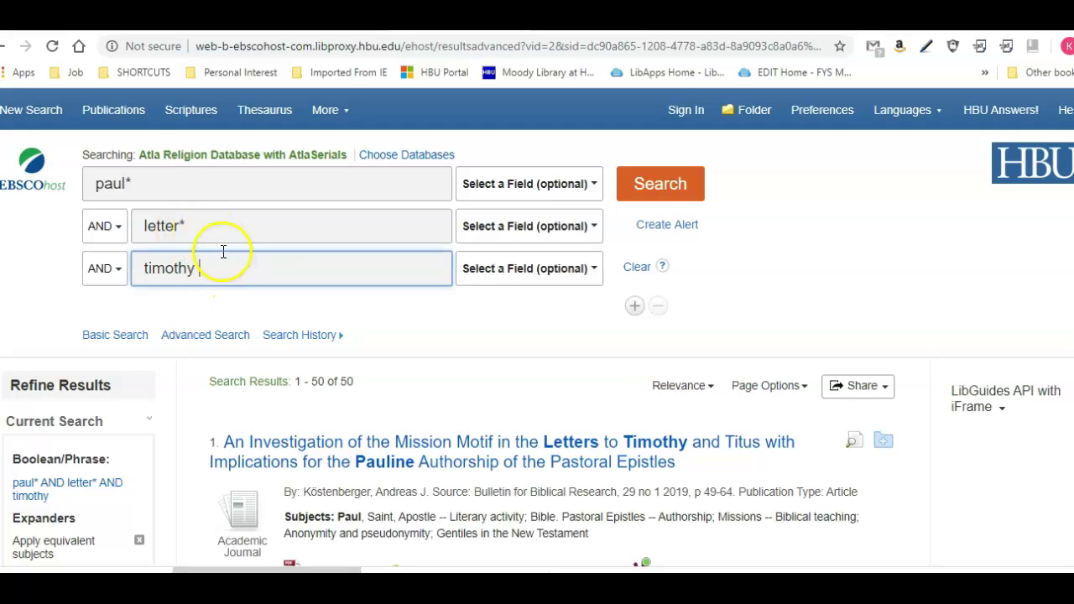
type("or")
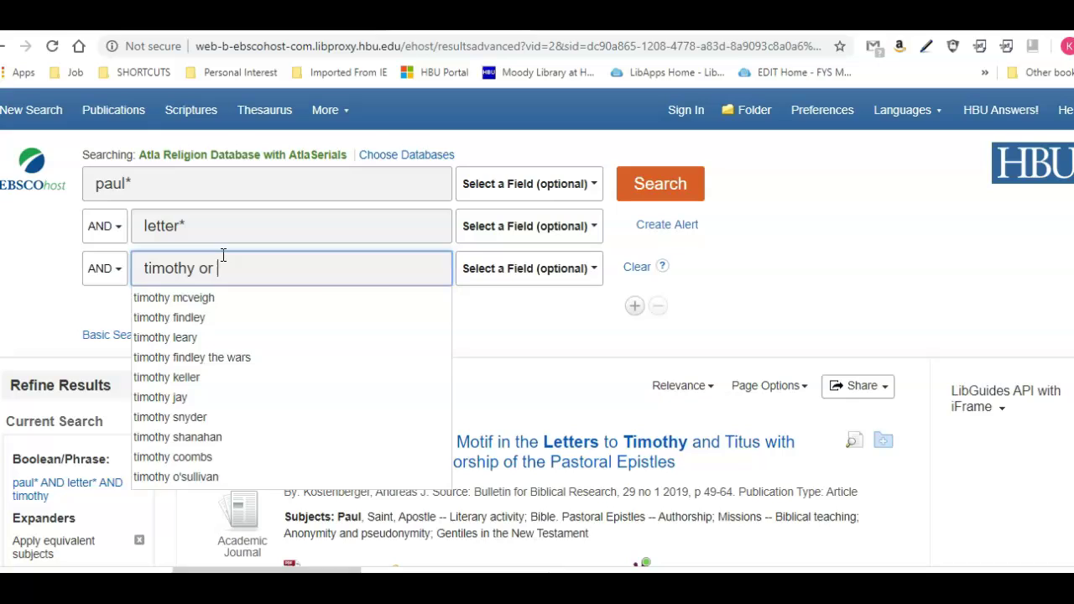
type("cor")
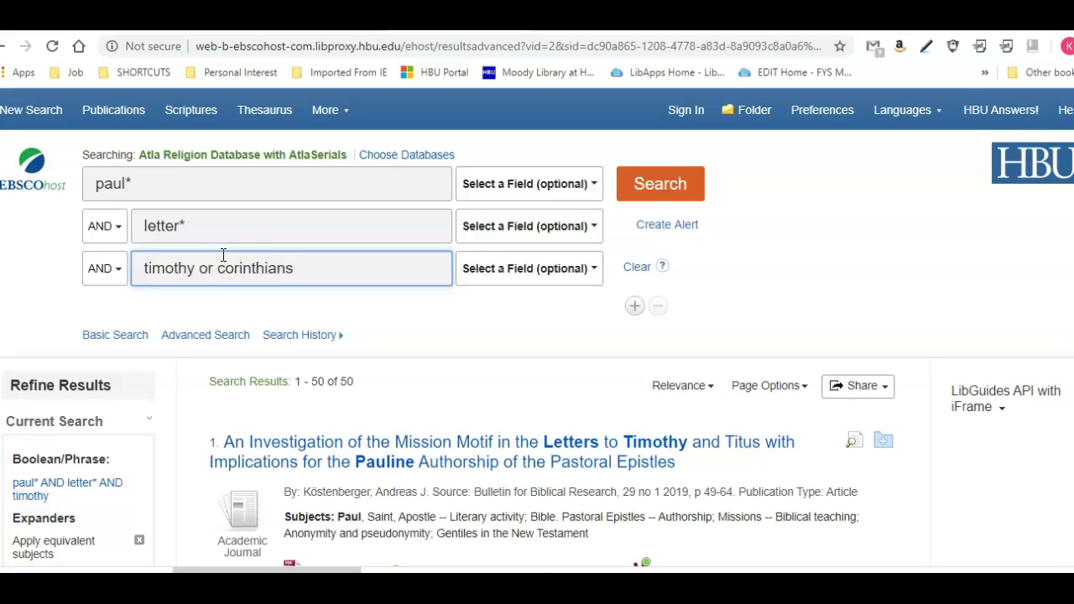
type("inthians")
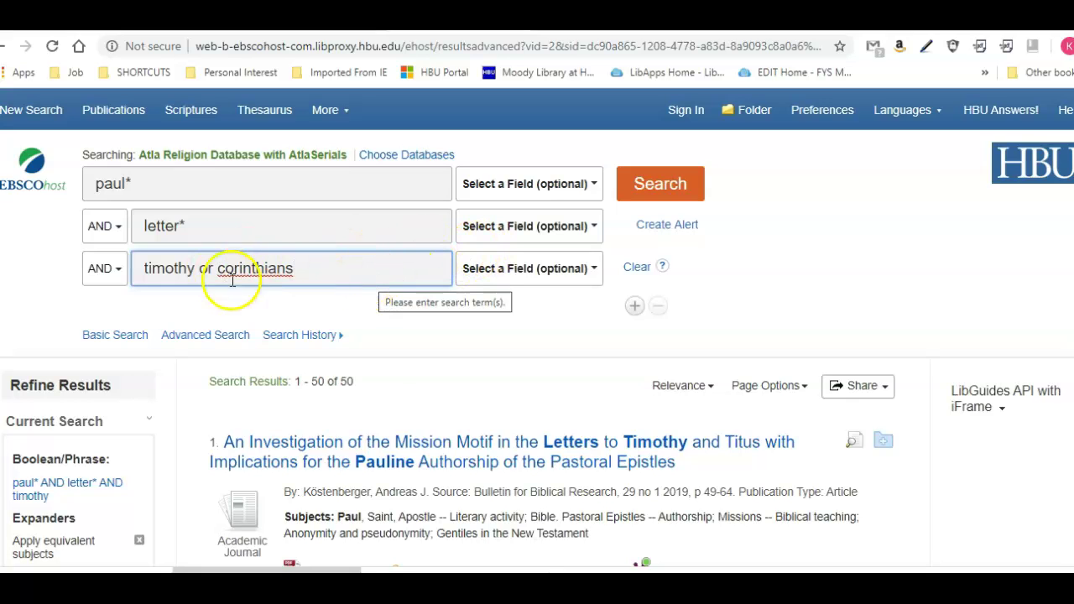
right_click(277, 273)
left_click(277, 294)
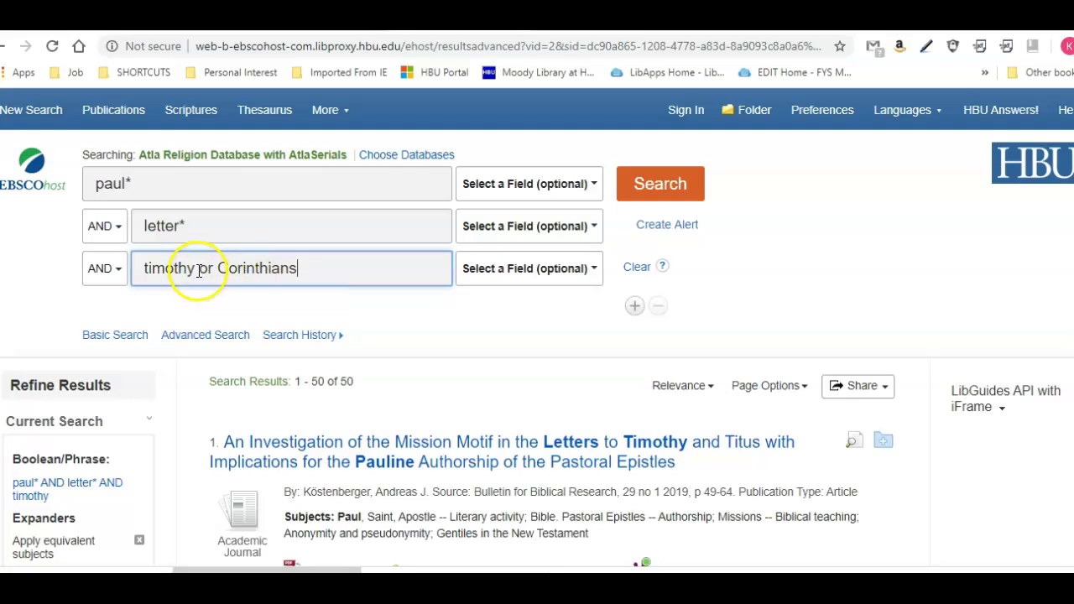
left_click_drag(198, 269, 313, 269)
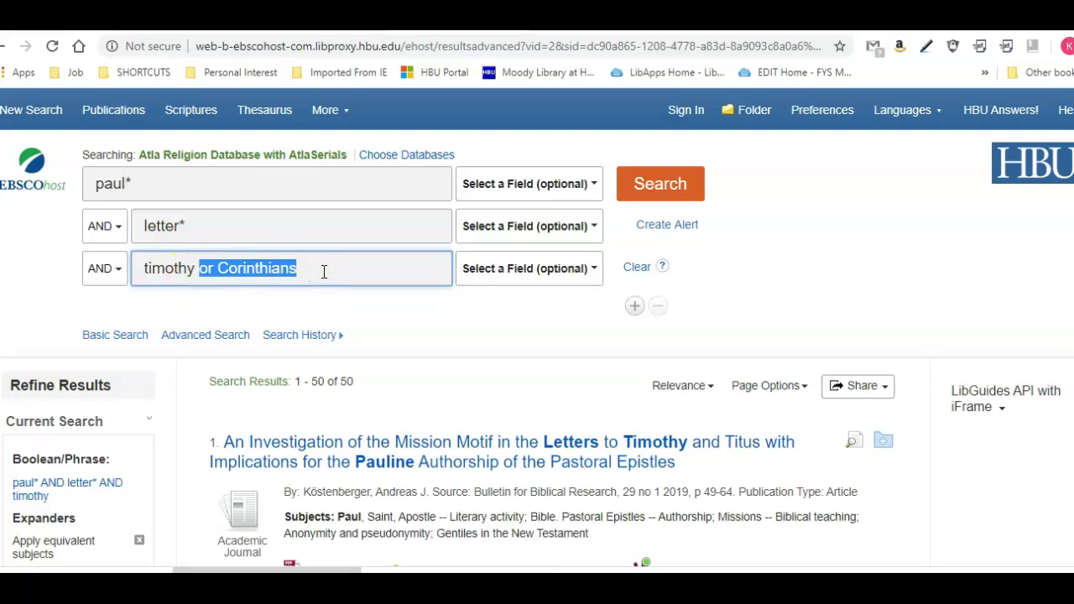
key("BackSpace")
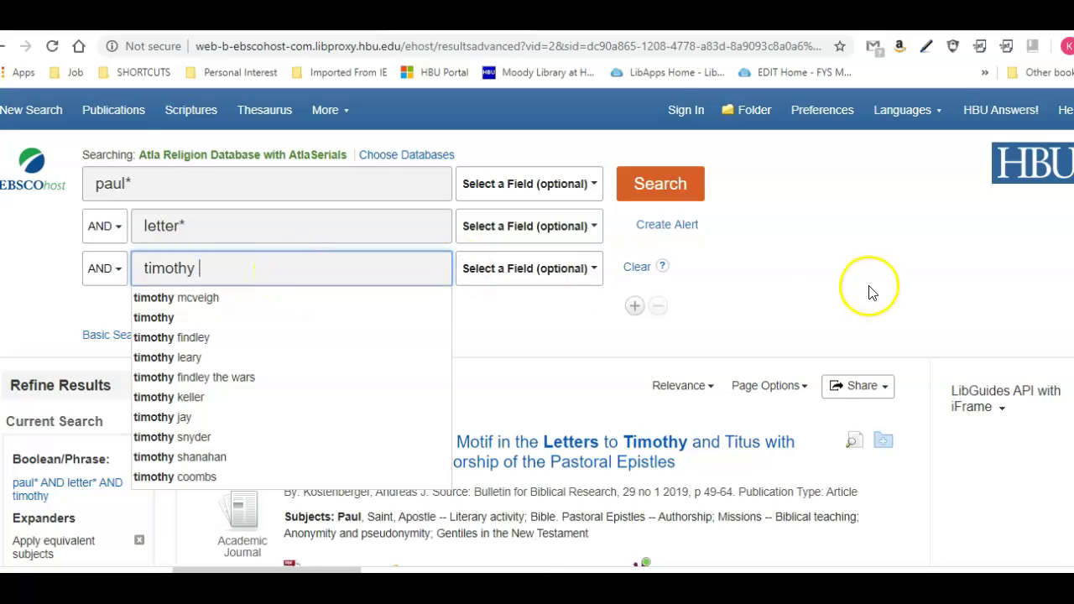
left_click(755, 233)
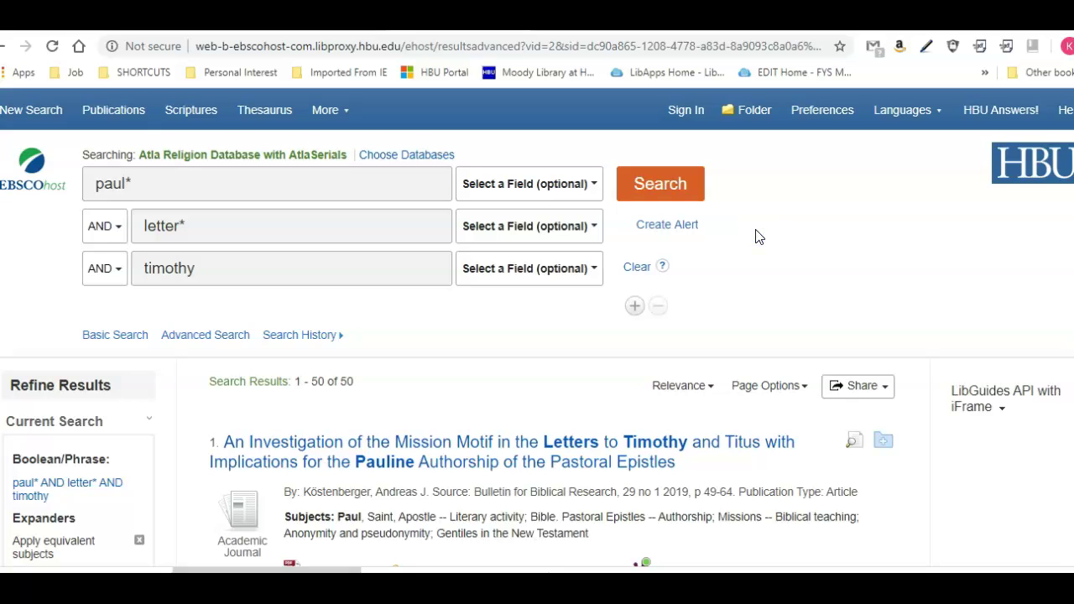
Step: Set the search field for timothy to TX All Text and run the search
left_click(566, 278)
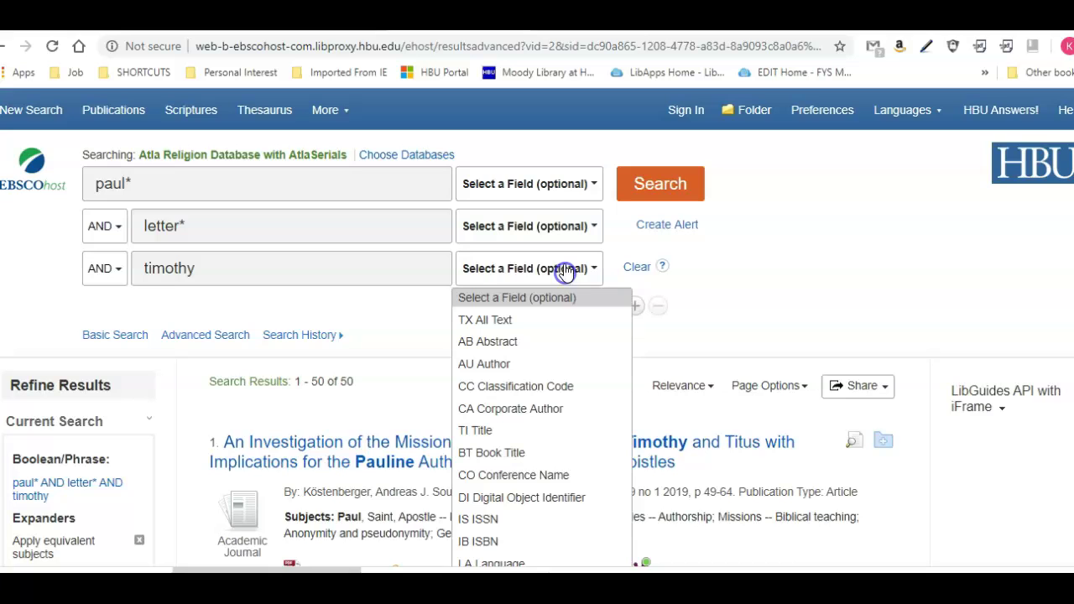
left_click(503, 322)
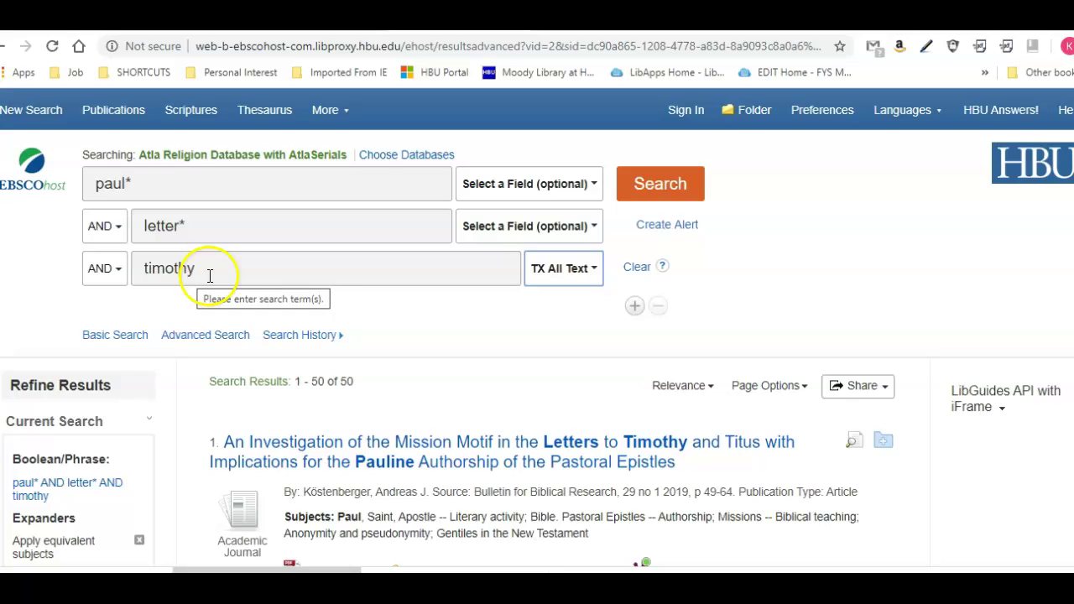
left_click(673, 189)
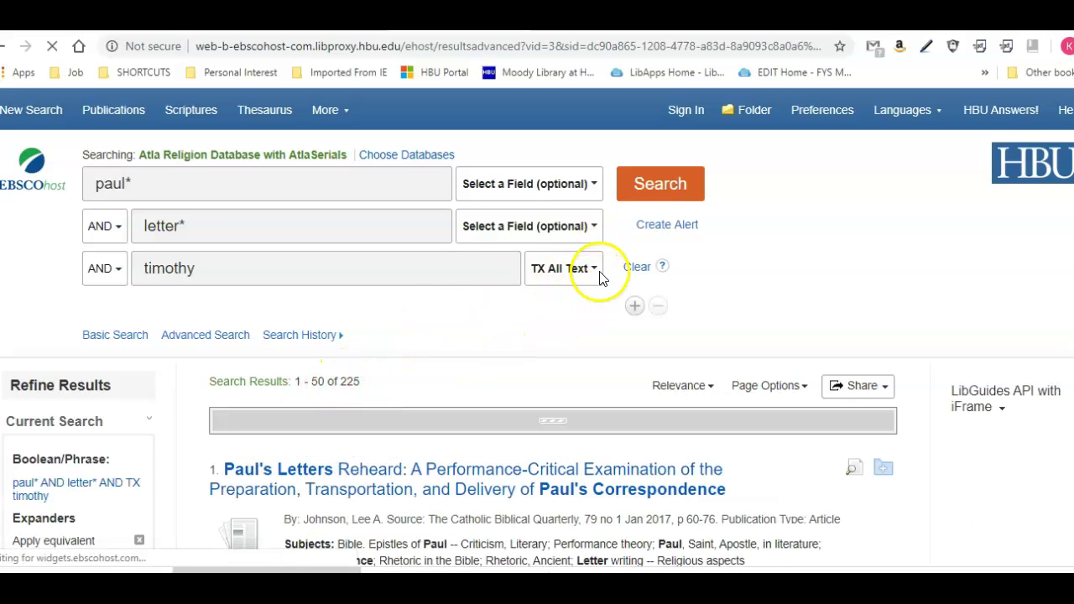
Step: Reset the timothy row to Select a Field (optional) and run the search again
left_click(587, 269)
left_click(576, 297)
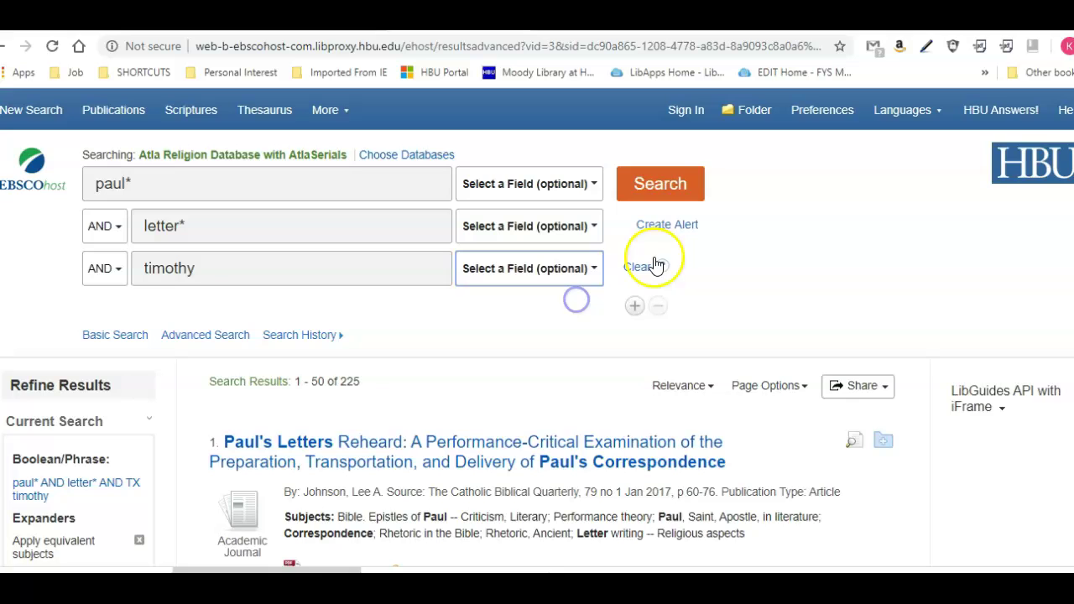
left_click(680, 204)
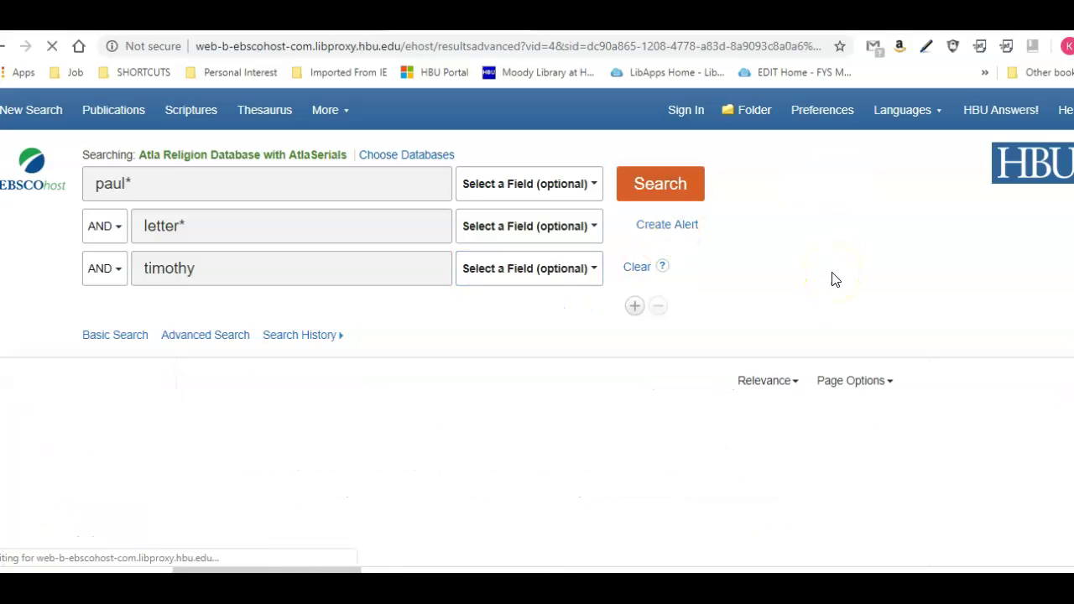
Step: Preview the first result's record details and examine the source and full-text options of the second result
scroll(470, 314, "down", 3)
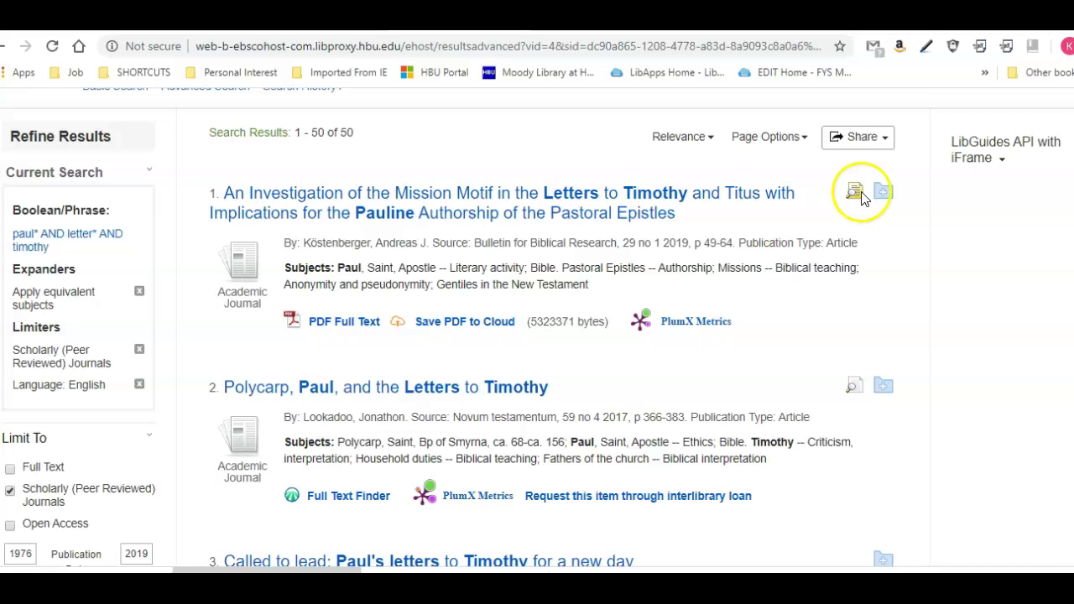
mouse_move(856, 200)
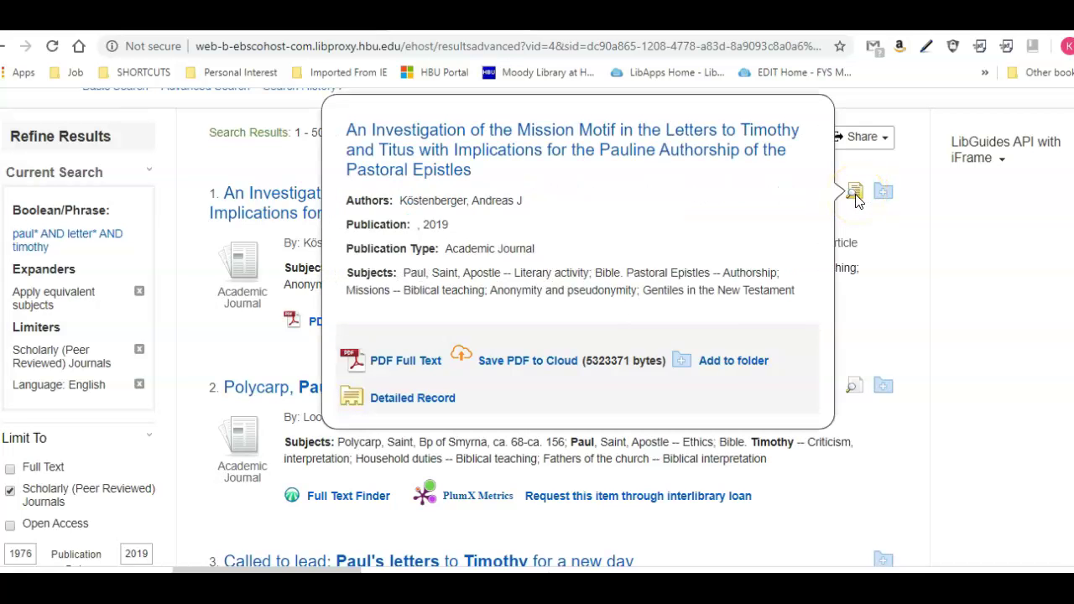
scroll(785, 211, "down", 2)
scroll(786, 204, "up", 2)
scroll(787, 204, "up", 1)
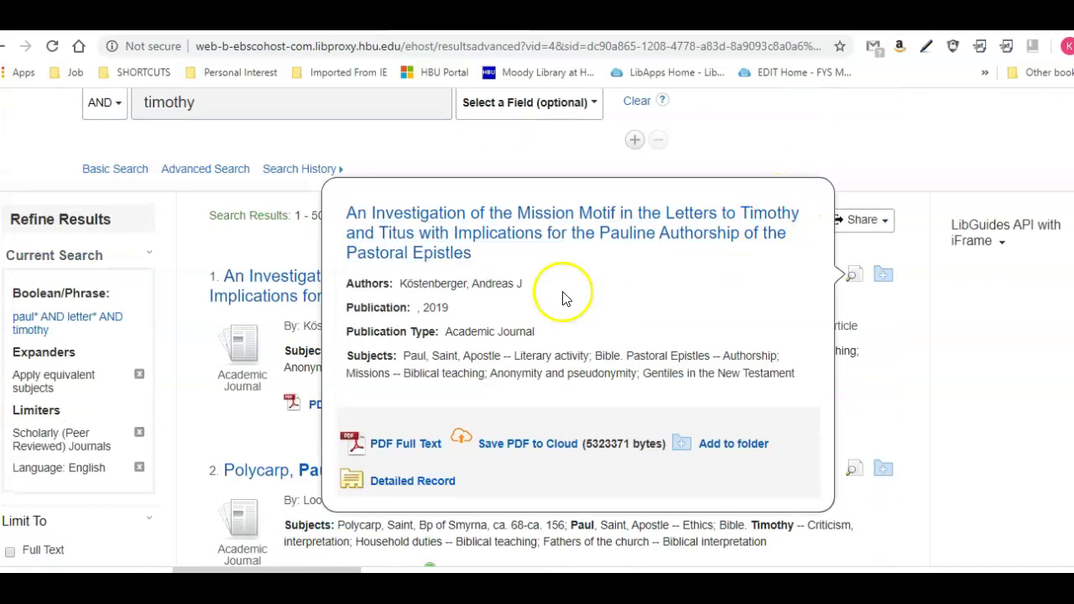
scroll(971, 352, "down", 2)
scroll(967, 353, "down", 3)
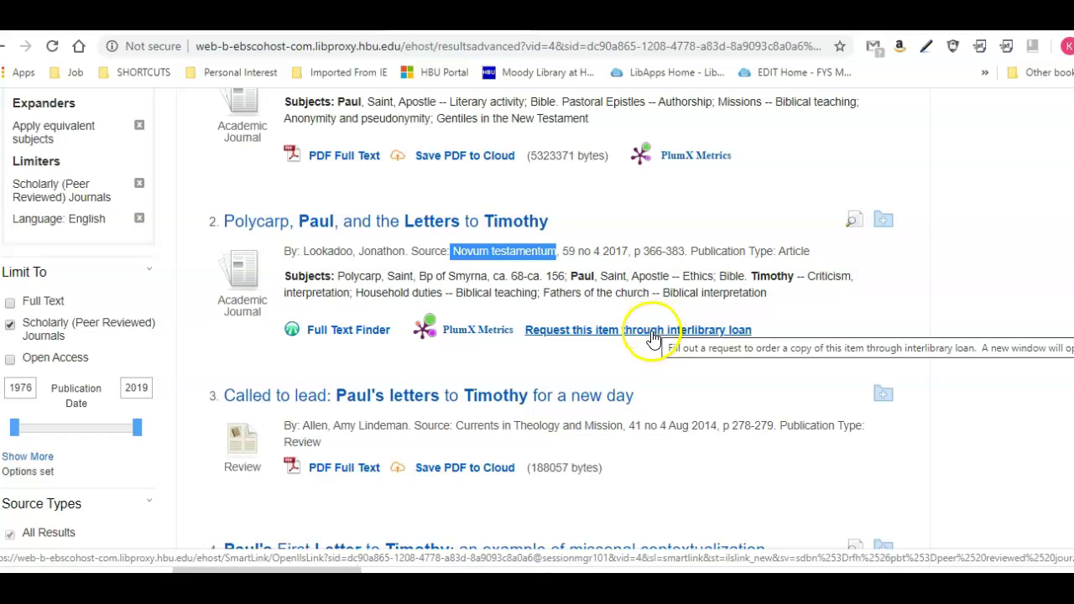
Step: Open the PDF full text of "Paul's First Letter to Timothy: an example of missonal contextualization"
scroll(666, 391, "down", 2)
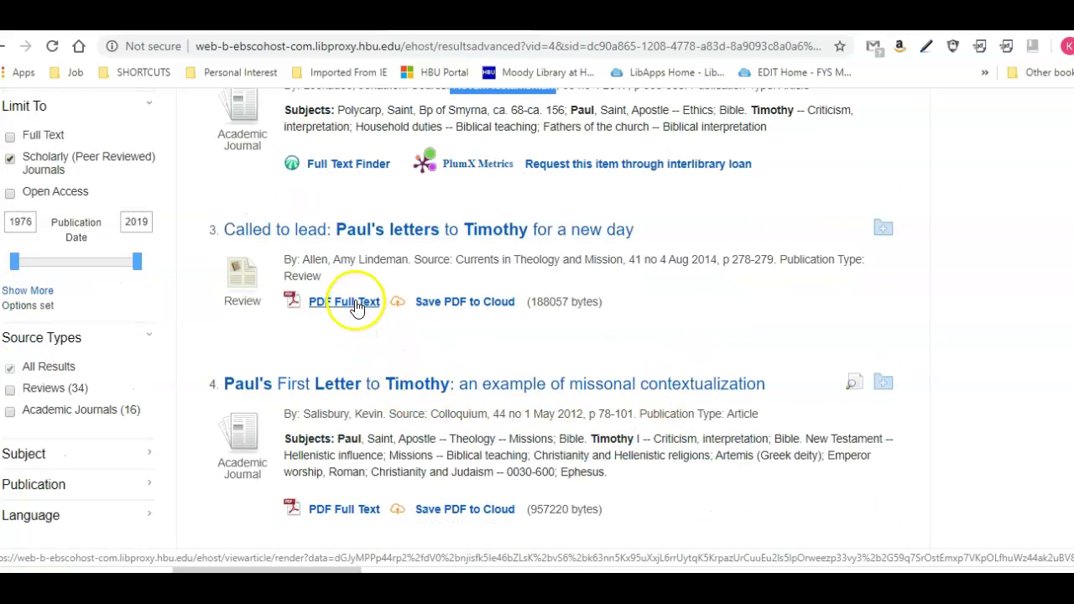
scroll(801, 462, "down", 3)
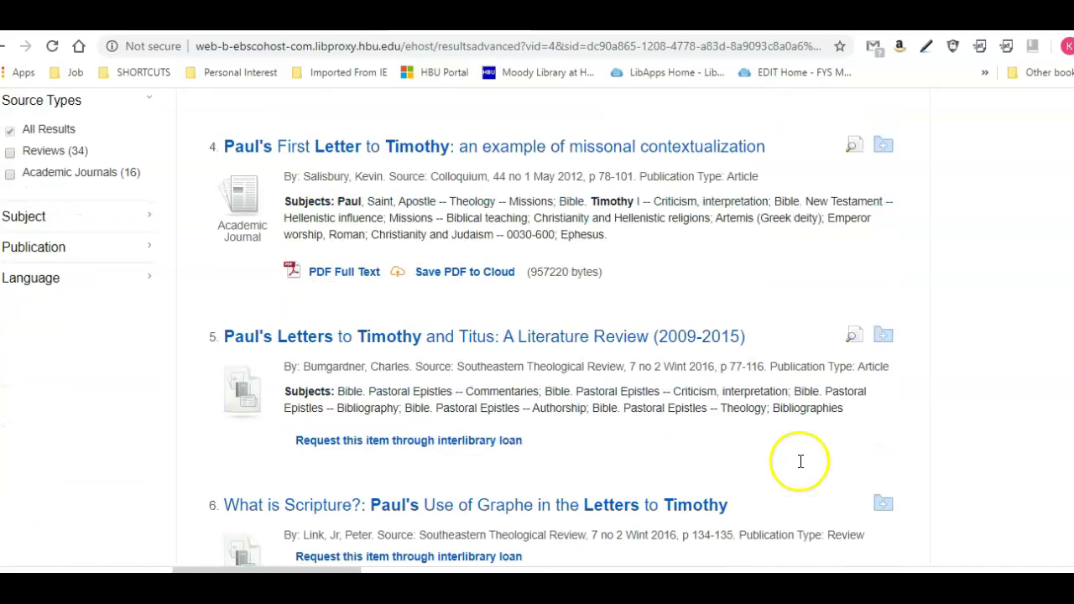
left_click(357, 260)
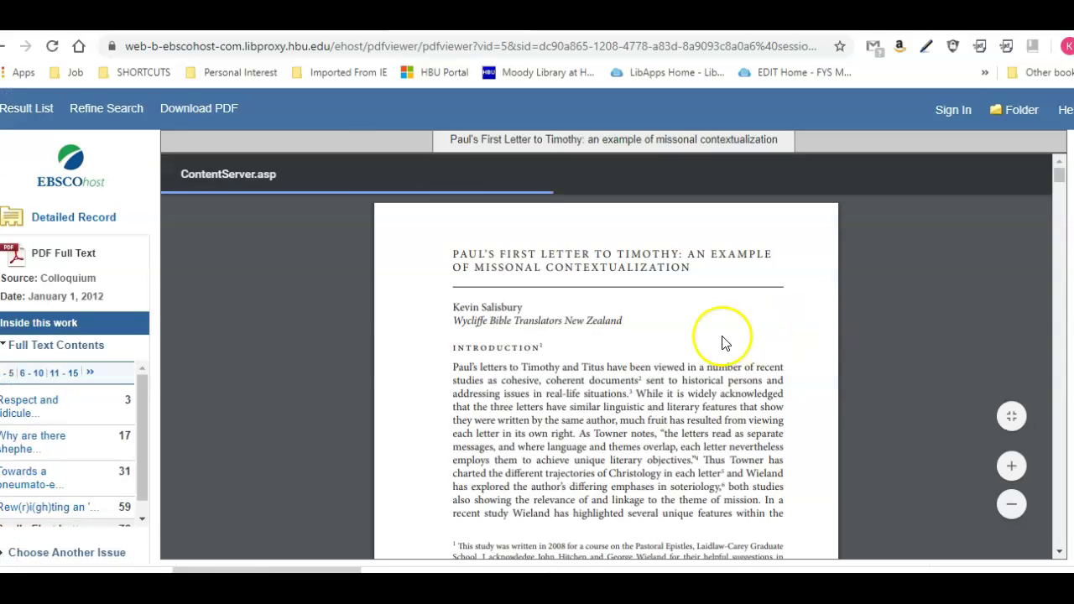
Step: Skim the opening pages of the Paul's First Letter to Timothy article's PDF and return to the result list
scroll(721, 342, "down", 5)
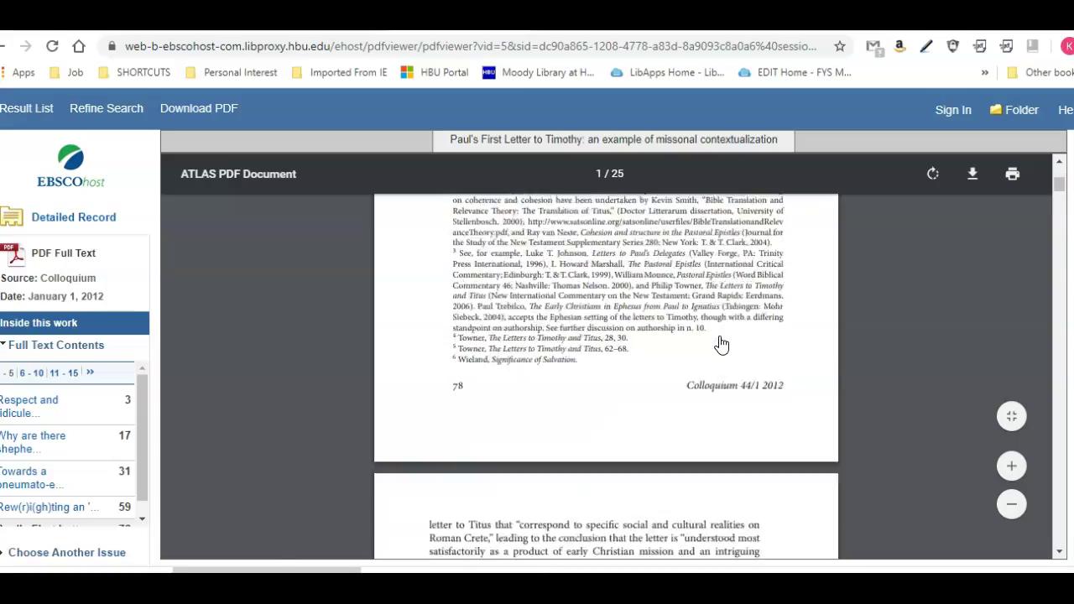
scroll(721, 345, "down", 10)
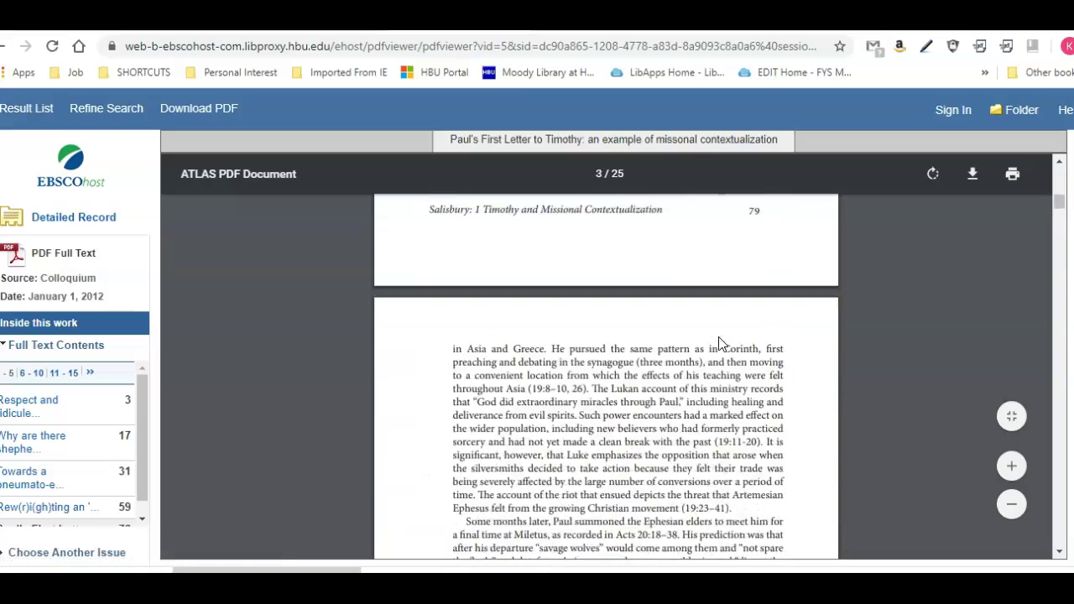
scroll(719, 336, "down", 6)
scroll(684, 336, "up", 9)
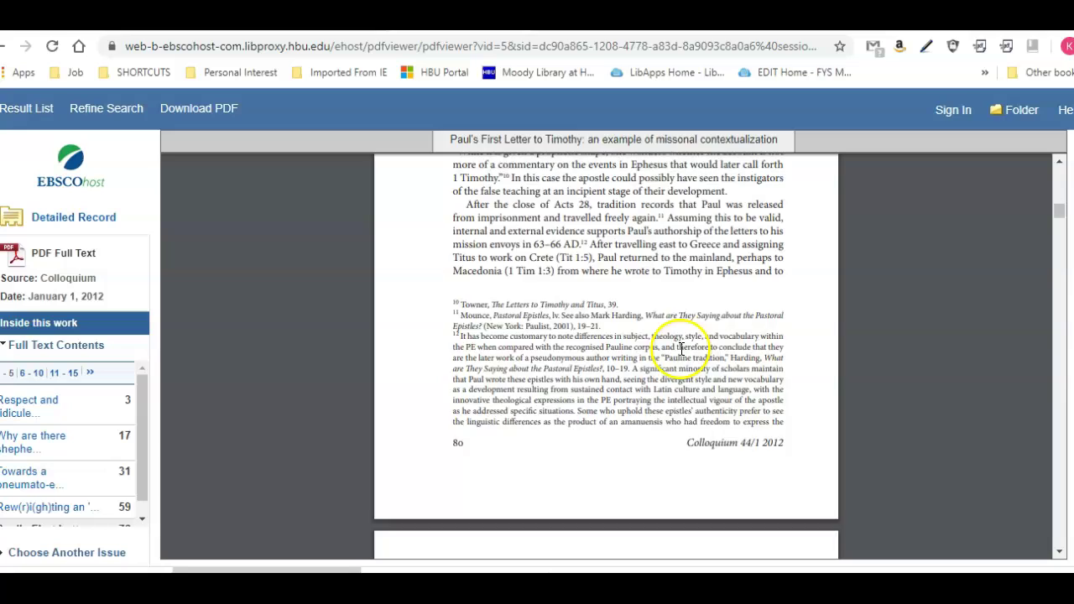
scroll(641, 373, "up", 15)
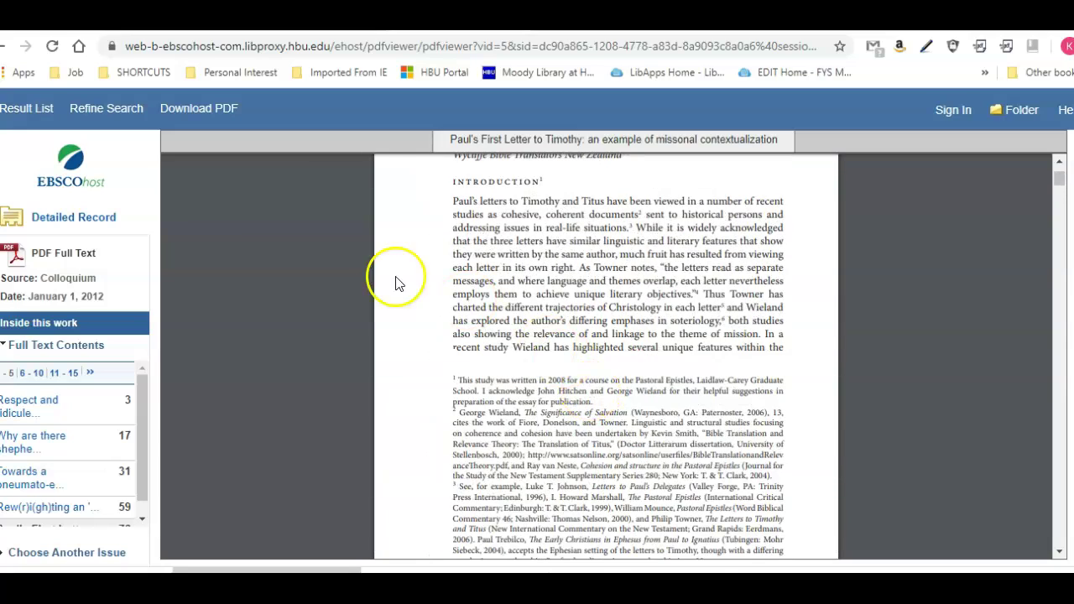
left_click(25, 109)
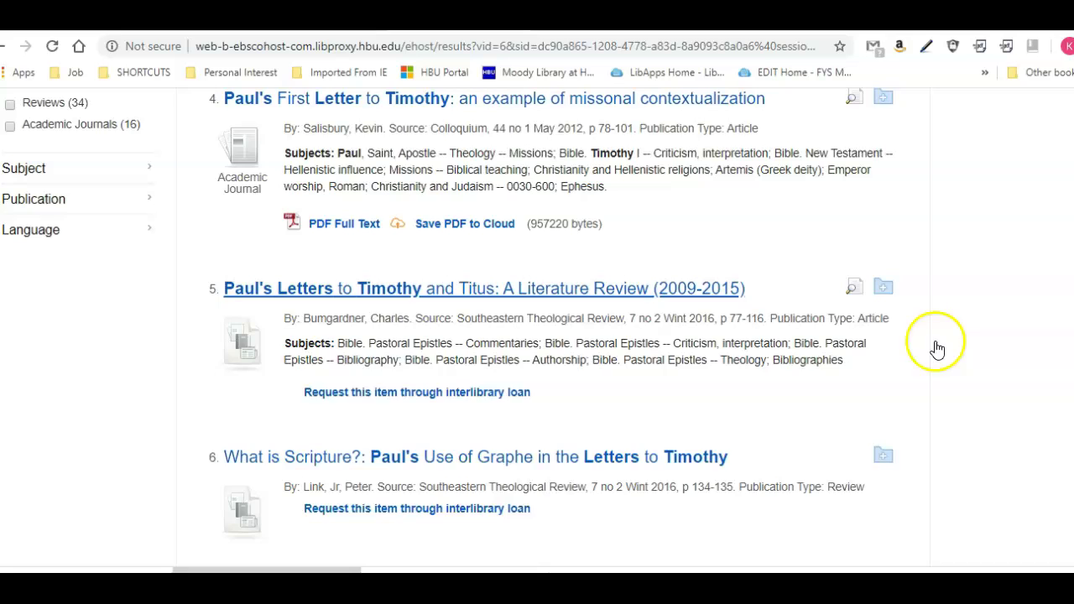
Step: Examine the subject terms of the first results, marking Timothy I in result 4 and Timothy II in result 7
scroll(941, 360, "up", 10)
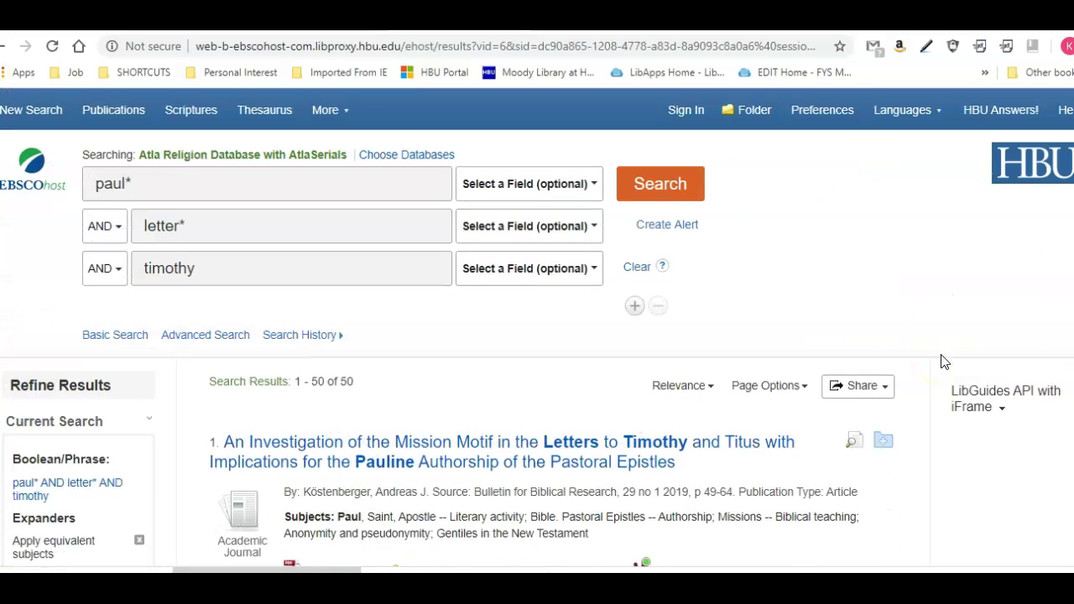
scroll(941, 361, "down", 2)
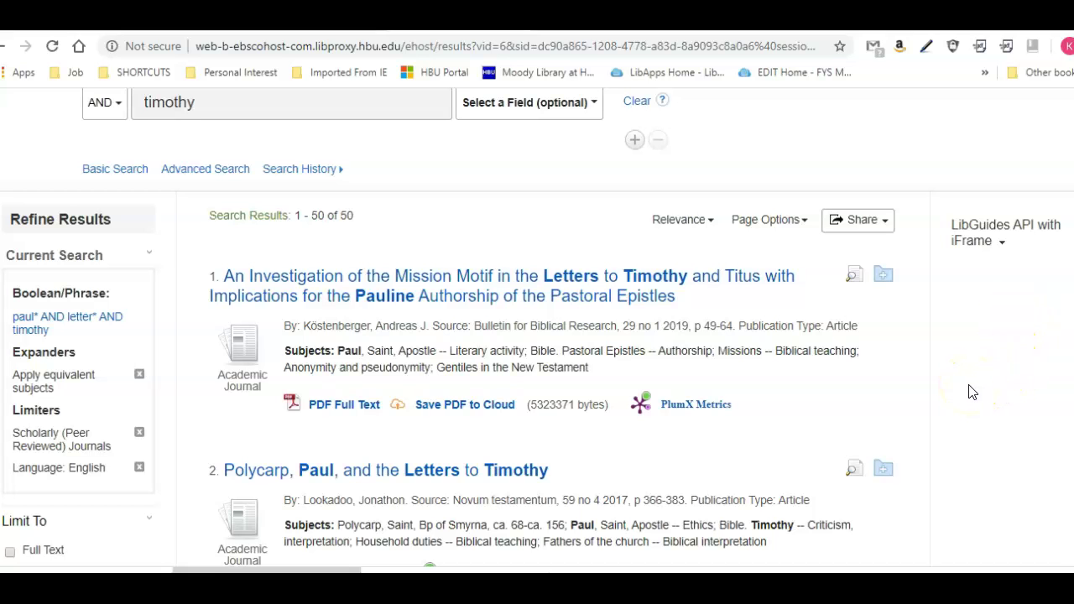
scroll(971, 392, "down", 2)
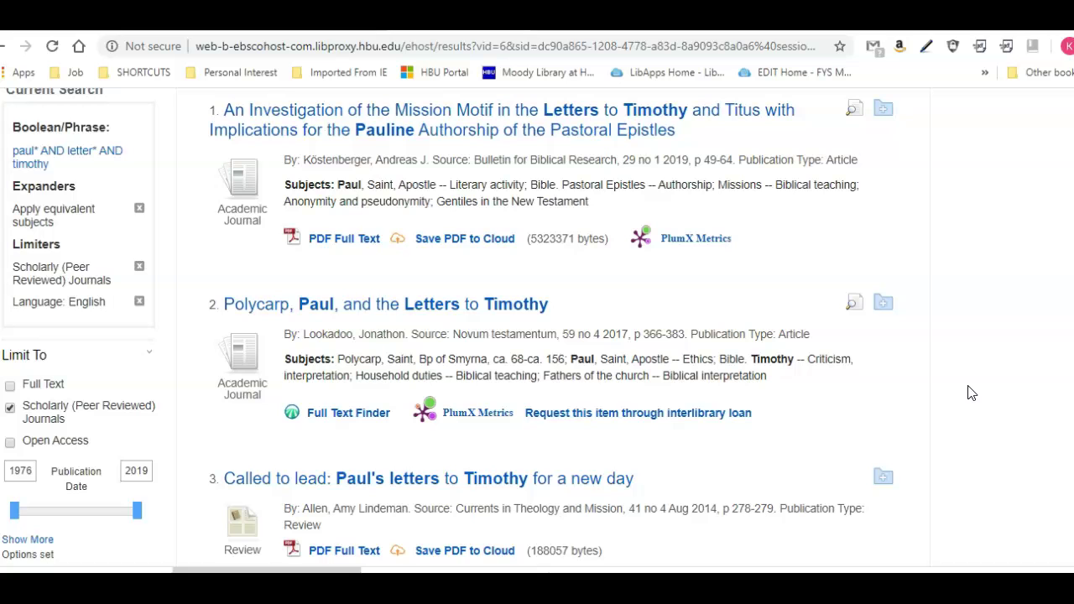
scroll(971, 393, "down", 2)
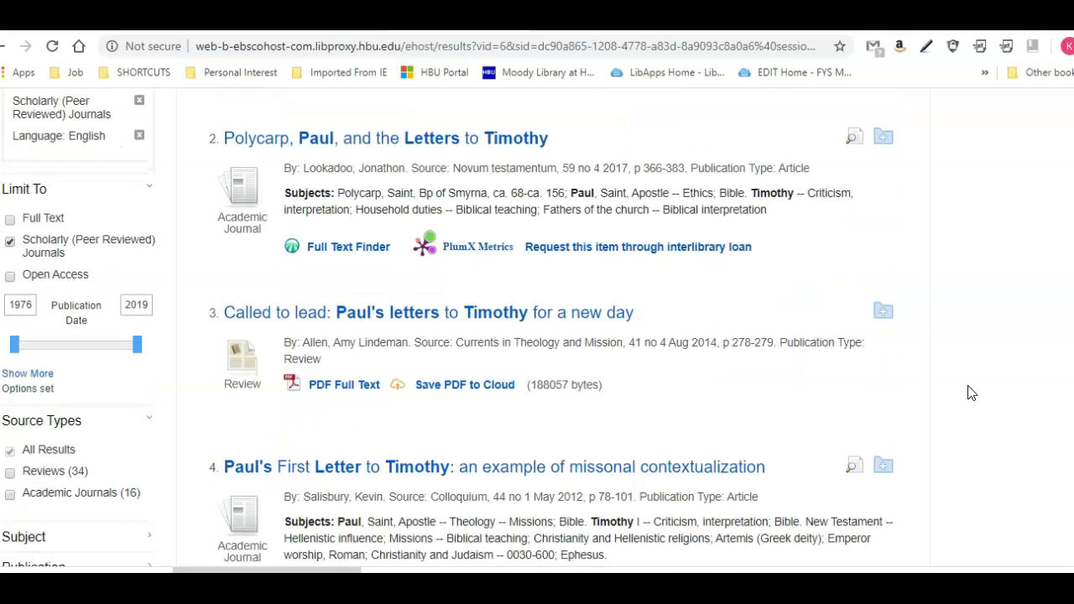
scroll(553, 399, "down", 2)
left_click(590, 355)
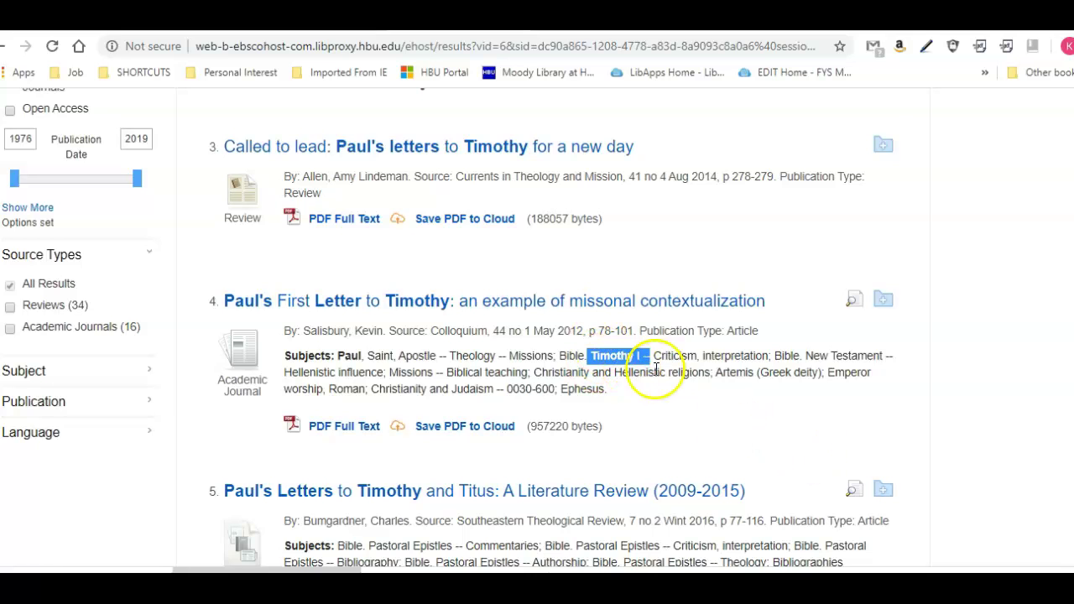
scroll(666, 372, "down", 3)
scroll(747, 356, "down", 4)
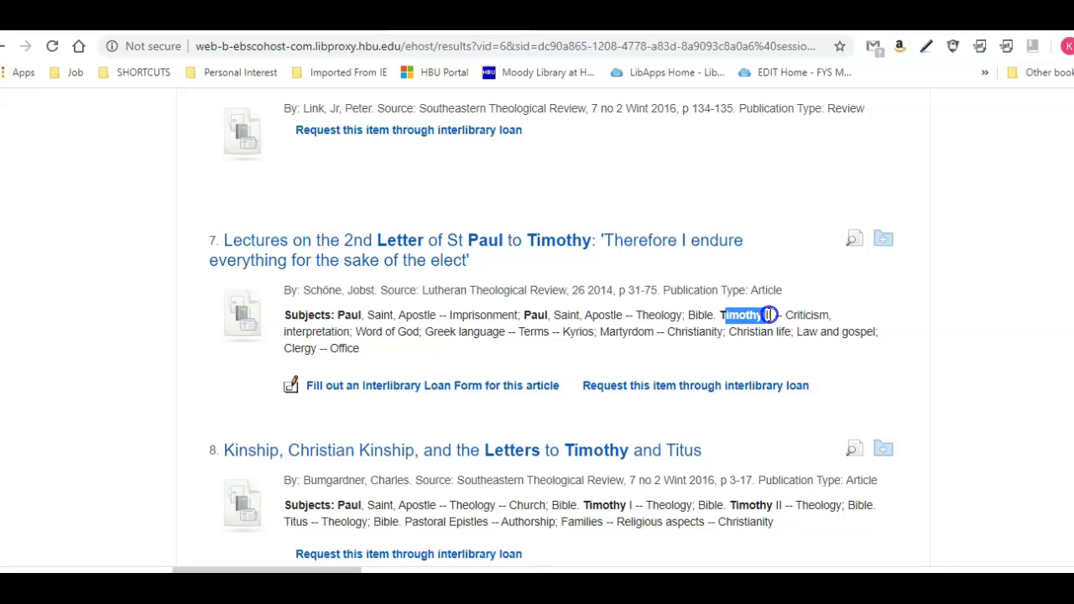
scroll(577, 419, "down", 2)
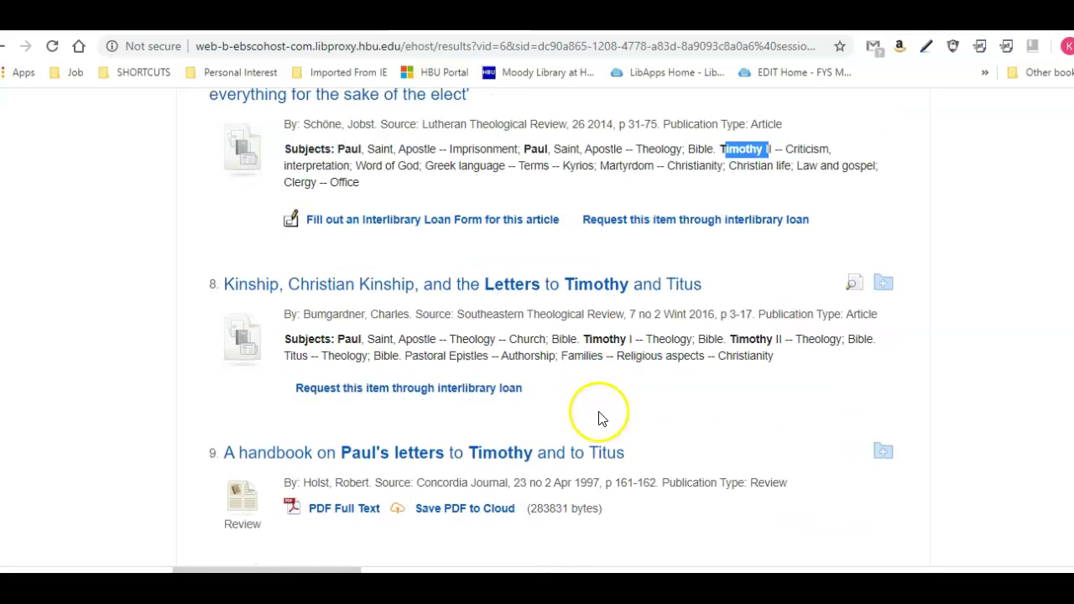
Step: Review the titles, authors, subjects and publication types of results 9 to 15 for relevance to the letters to Timothy
scroll(600, 418, "down", 4)
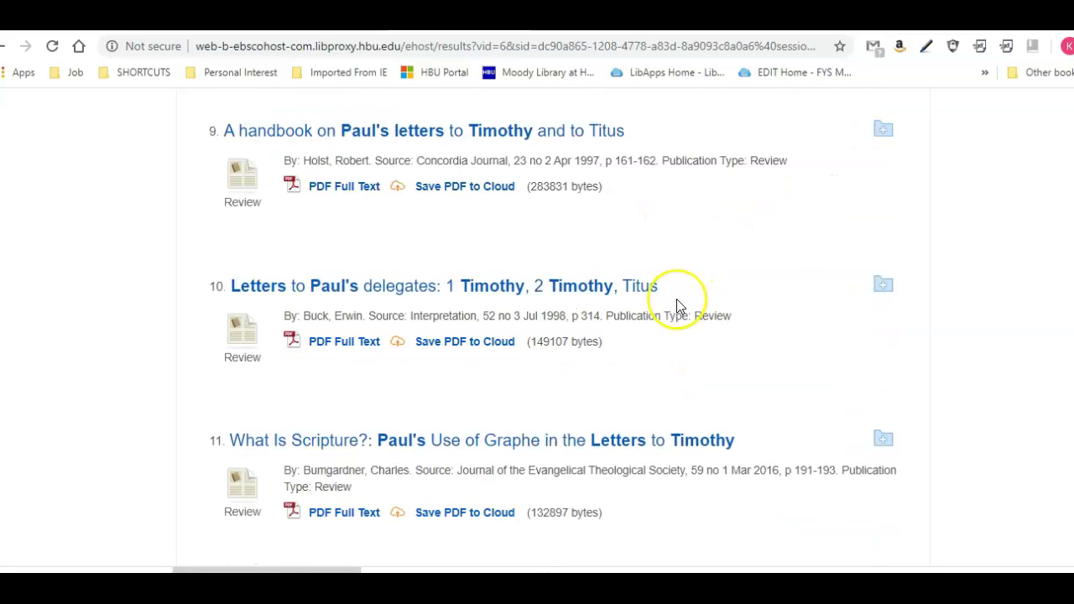
scroll(678, 306, "down", 1)
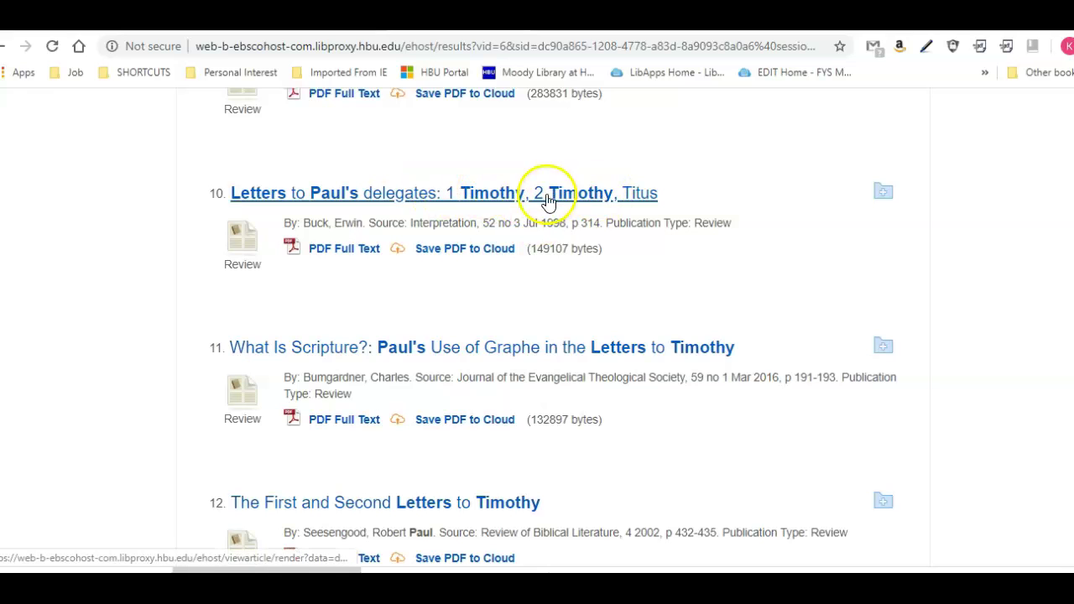
scroll(659, 305, "down", 2)
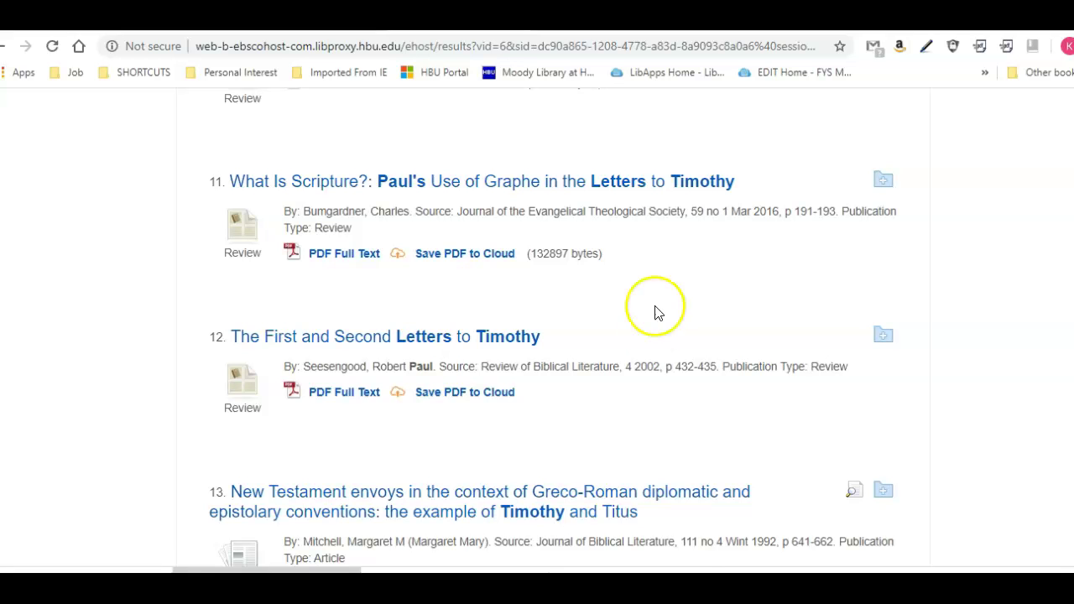
scroll(657, 313, "down", 3)
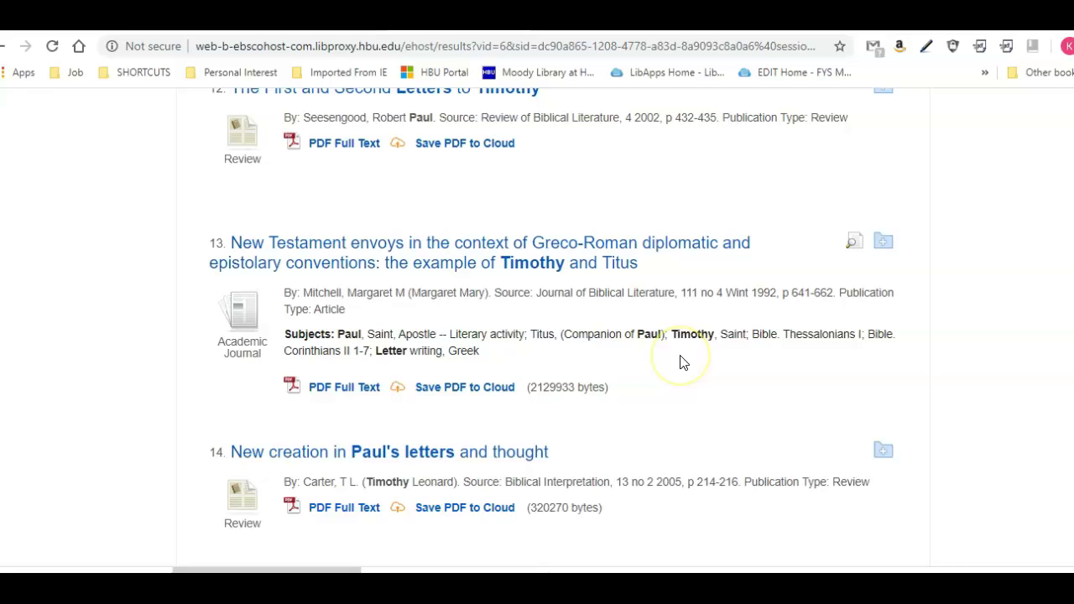
scroll(747, 417, "down", 3)
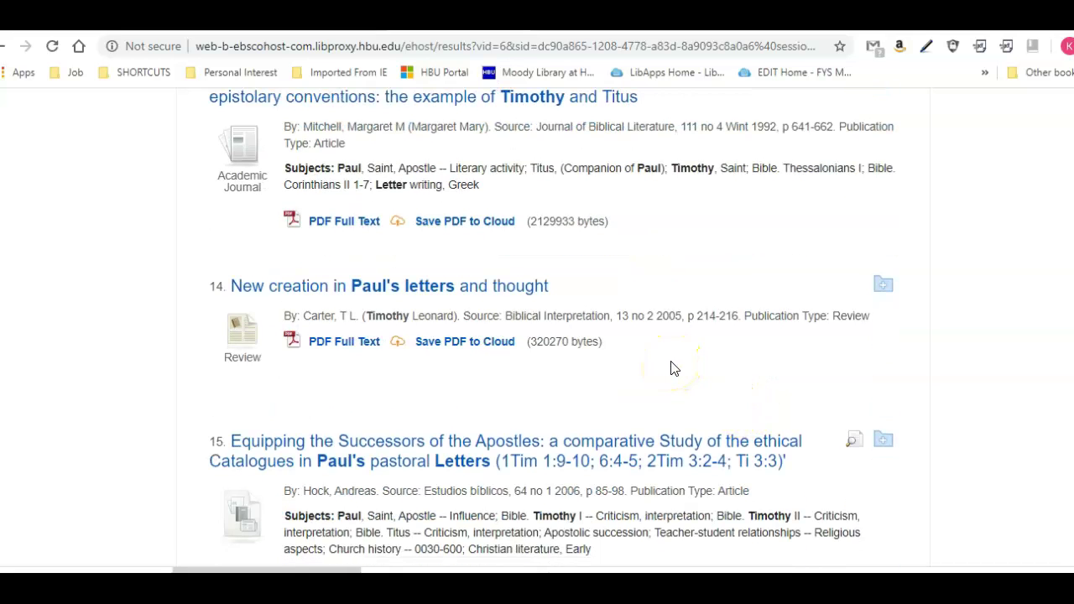
scroll(672, 367, "down", 1)
scroll(725, 281, "down", 1)
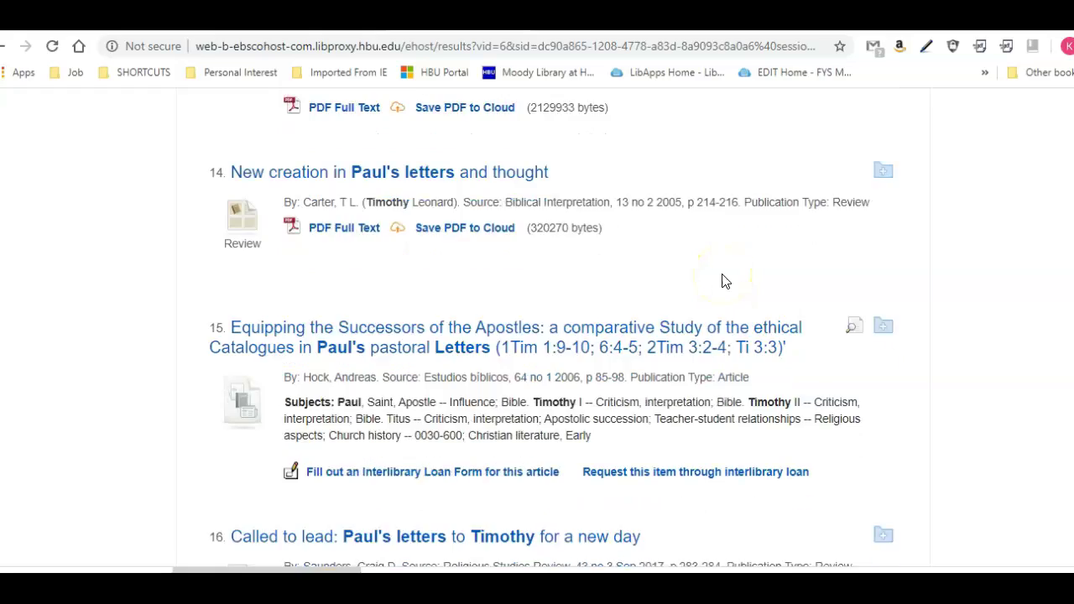
scroll(725, 281, "up", 10)
scroll(723, 281, "up", 15)
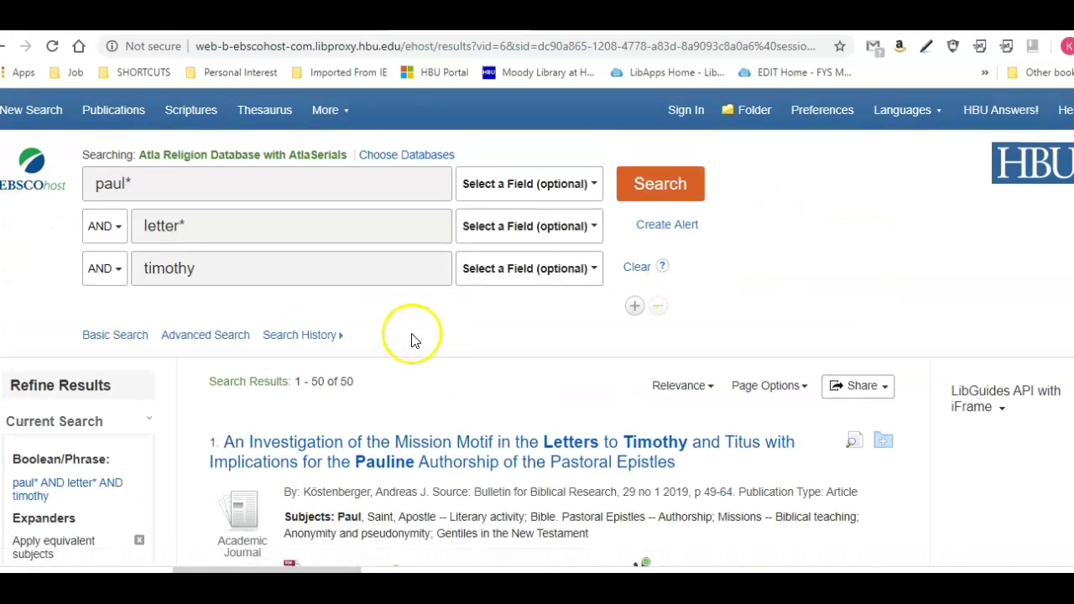
Step: Start a new search, open the scripture index and page through the books to the entries for Timothy, 1st and 2nd
left_click(25, 110)
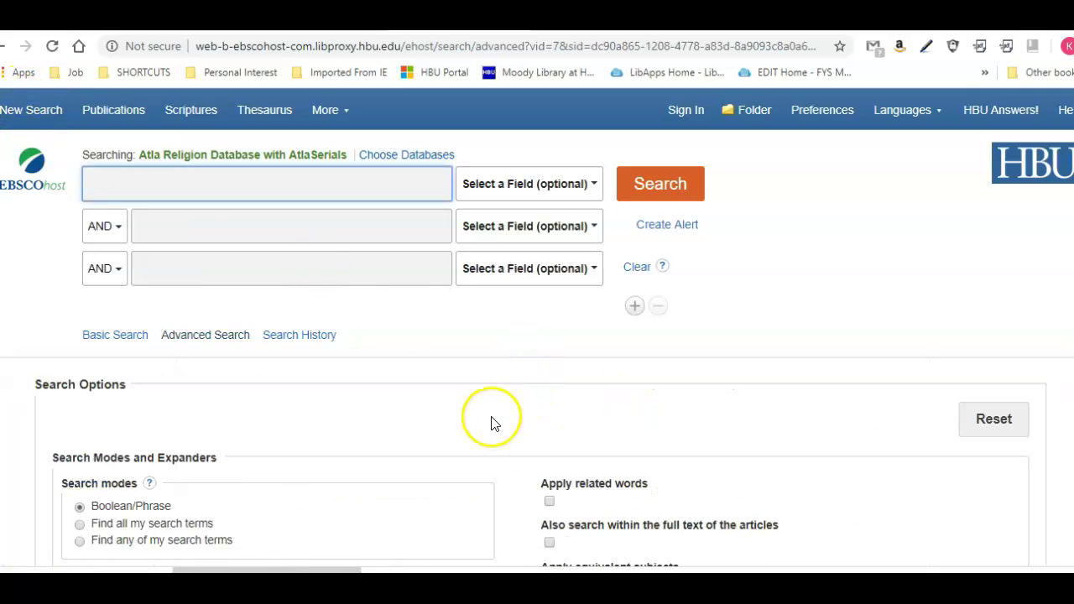
left_click(190, 119)
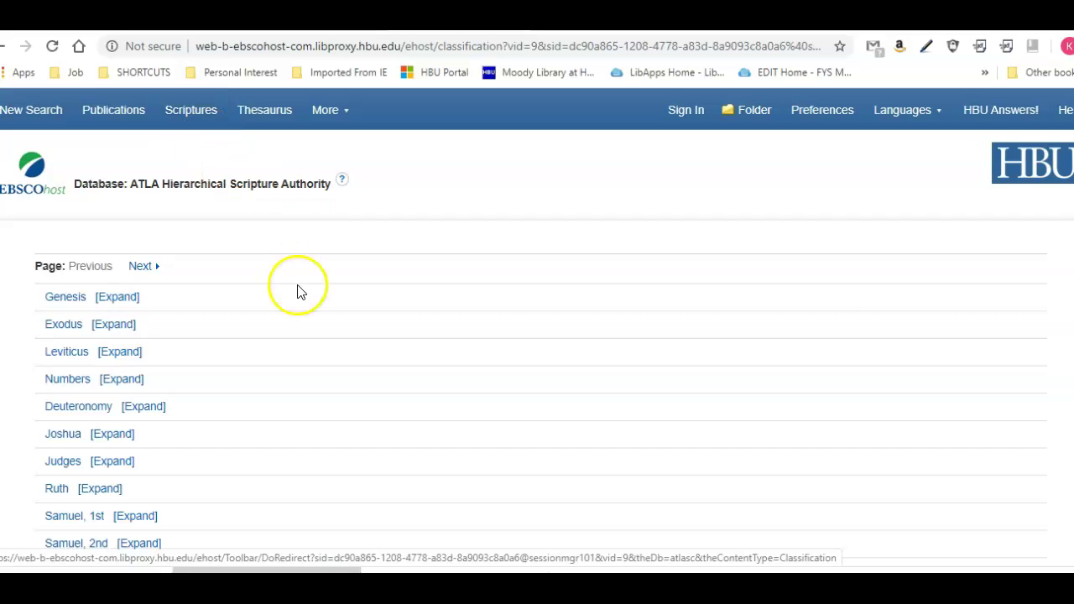
scroll(306, 346, "down", 5)
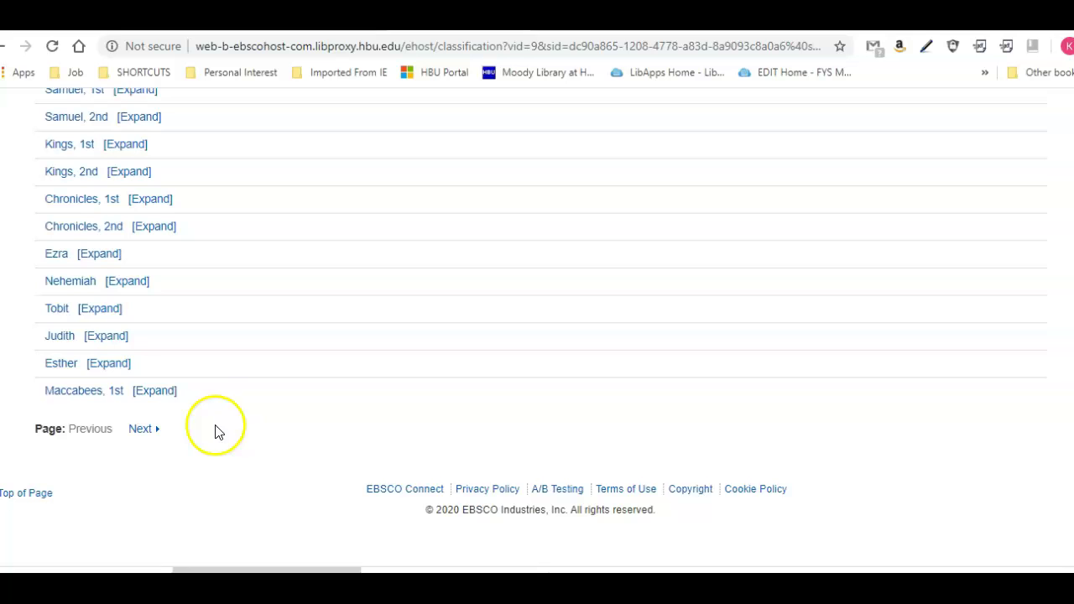
left_click(141, 430)
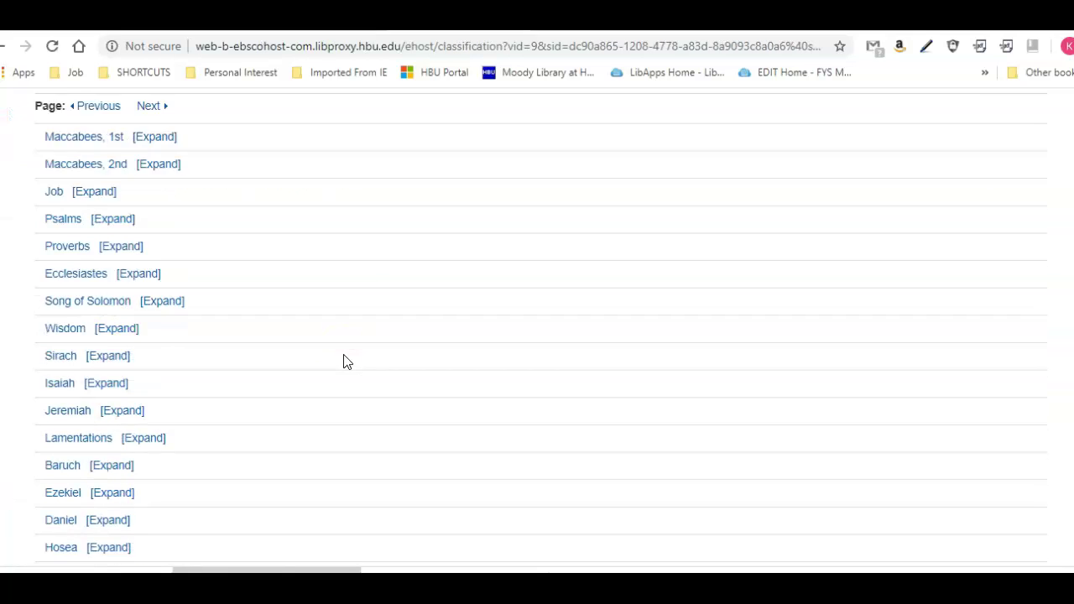
scroll(345, 361, "down", 3)
left_click(154, 430)
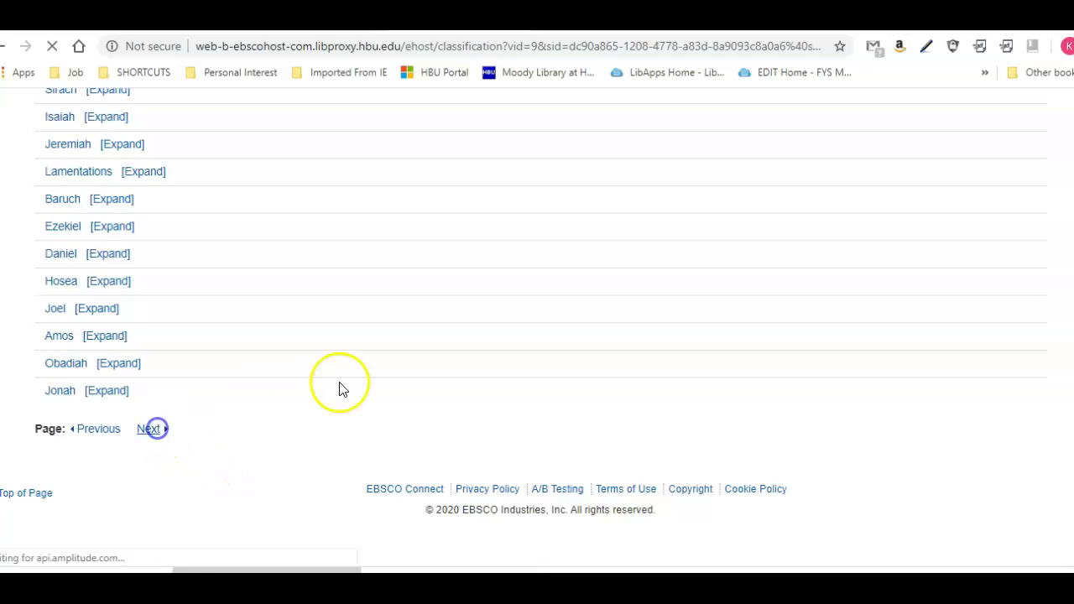
scroll(341, 388, "down", 5)
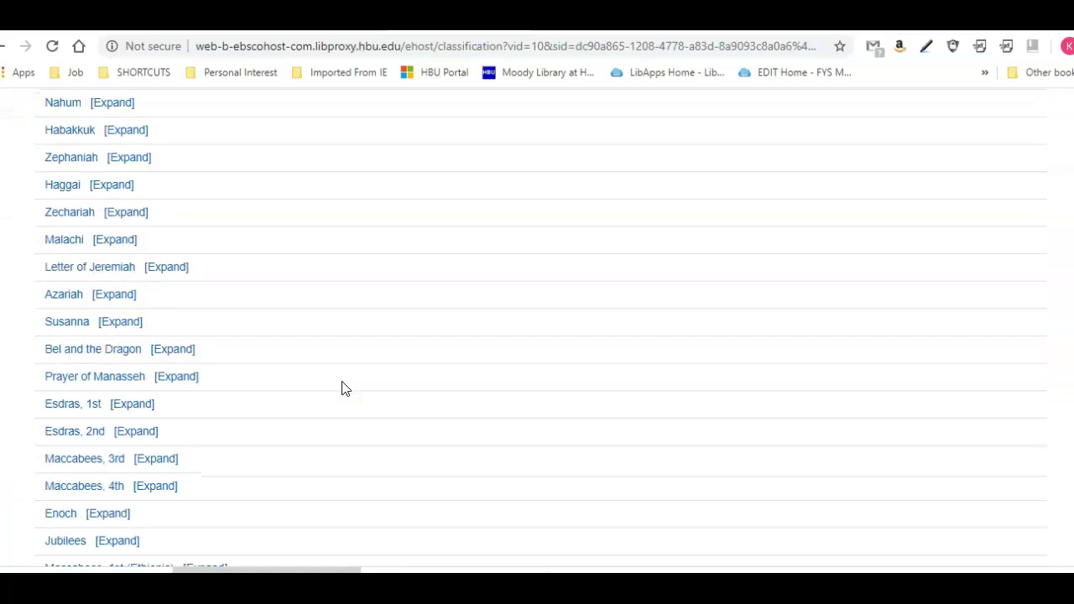
left_click(148, 430)
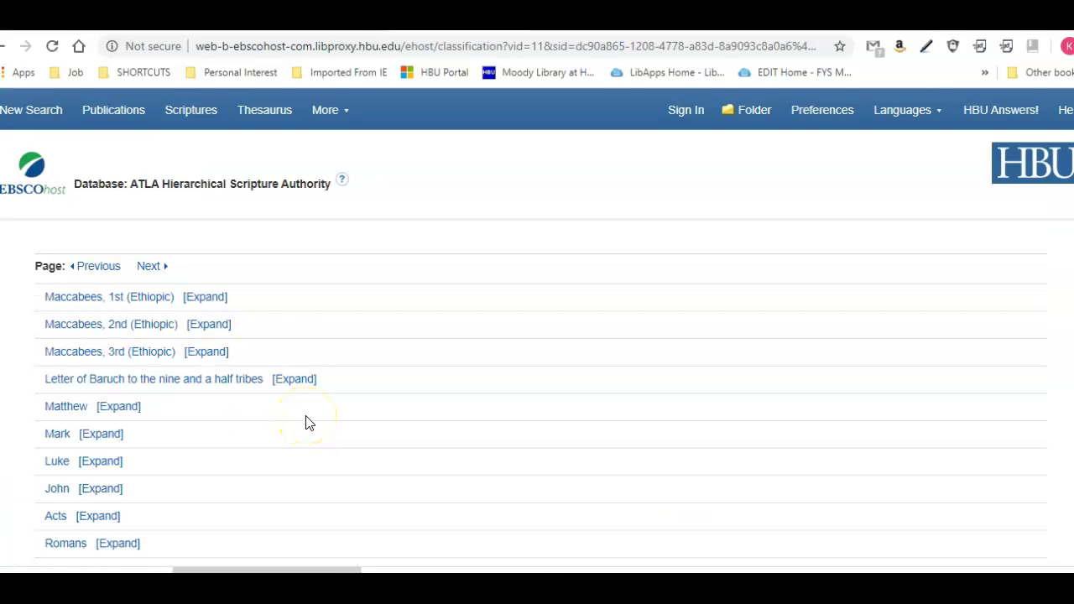
scroll(306, 422, "down", 5)
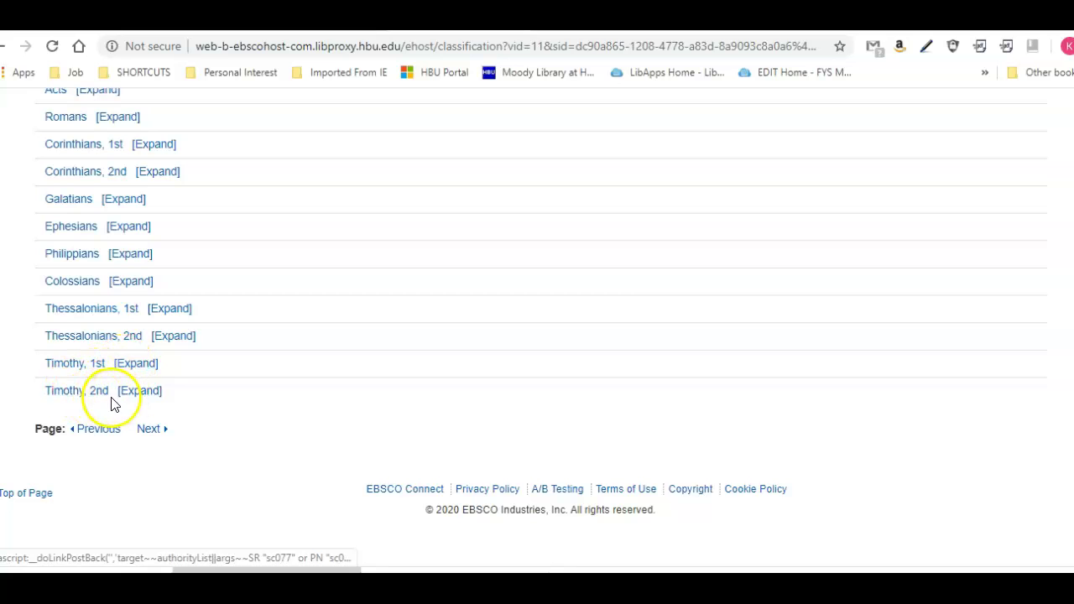
Step: View the last page of the scripture index through Revelation and return to the page before it
left_click(149, 430)
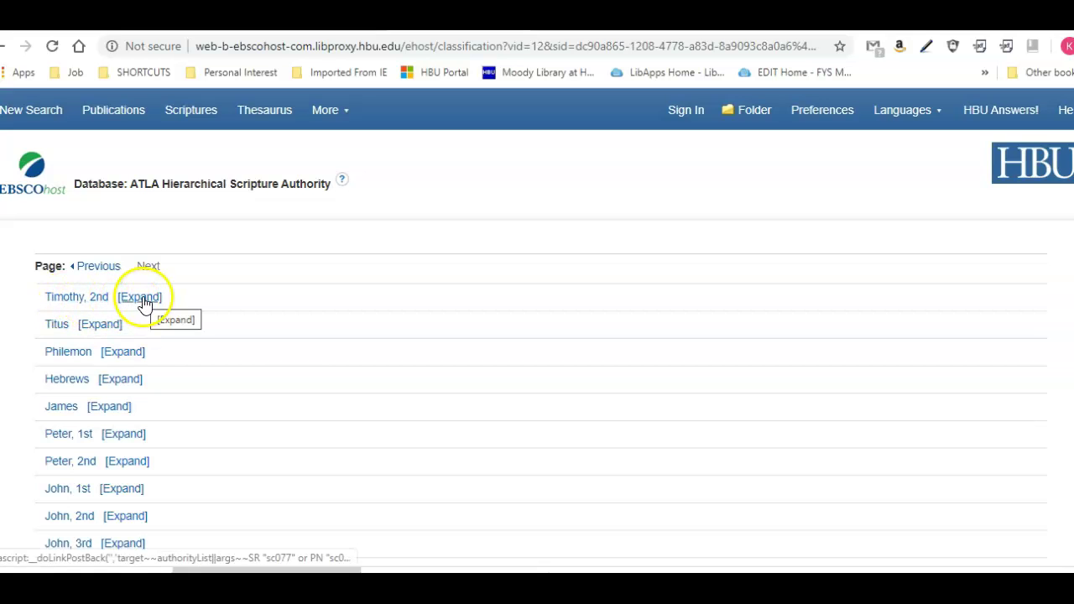
scroll(285, 425, "down", 3)
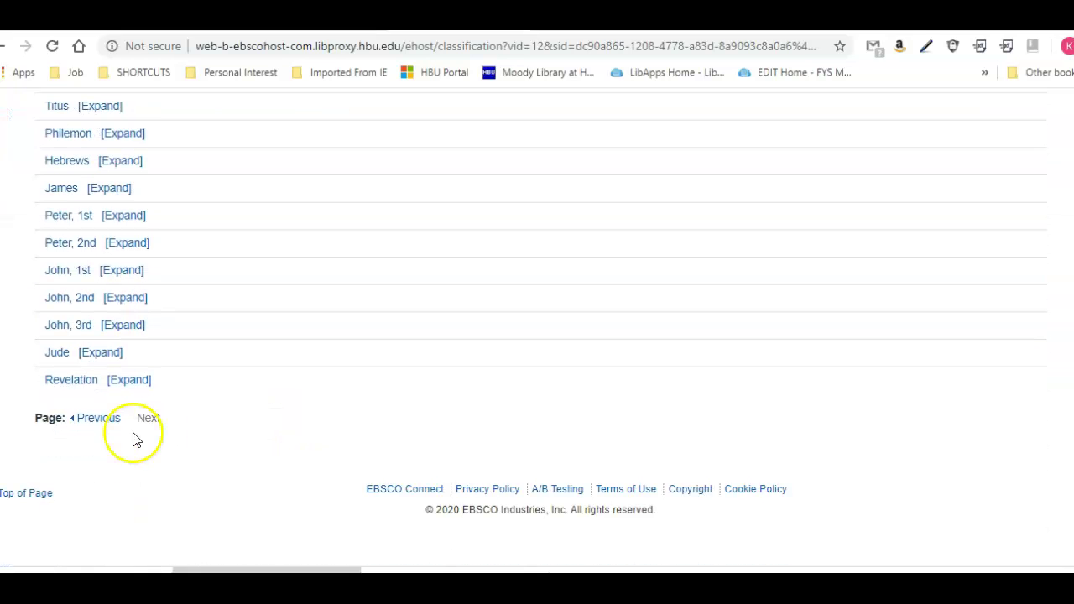
left_click(99, 419)
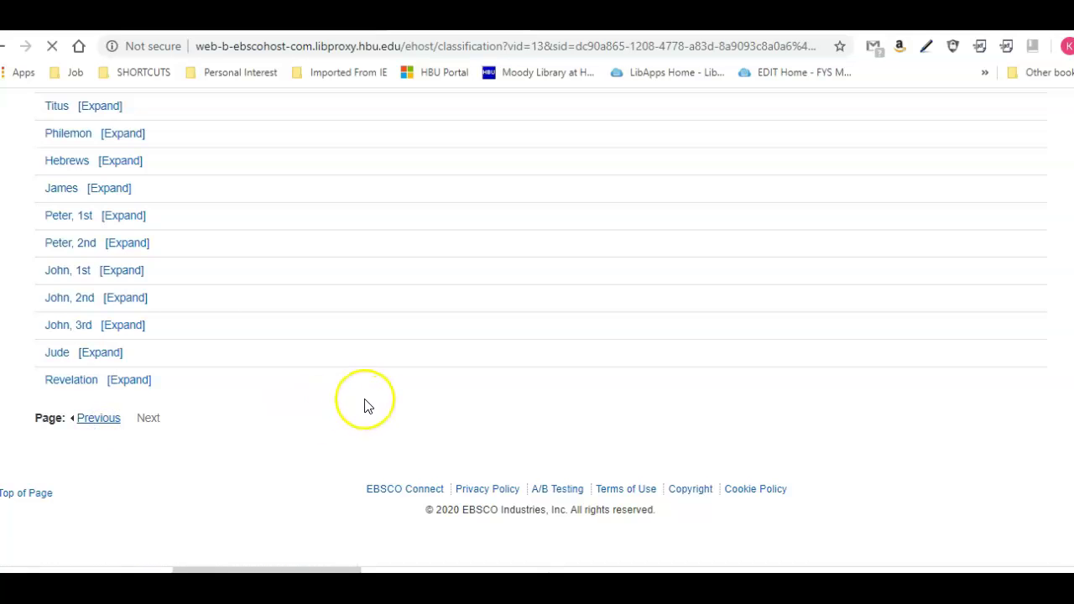
Step: Search the database for the whole book Timothy, 1st from the scripture index
scroll(364, 406, "down", 5)
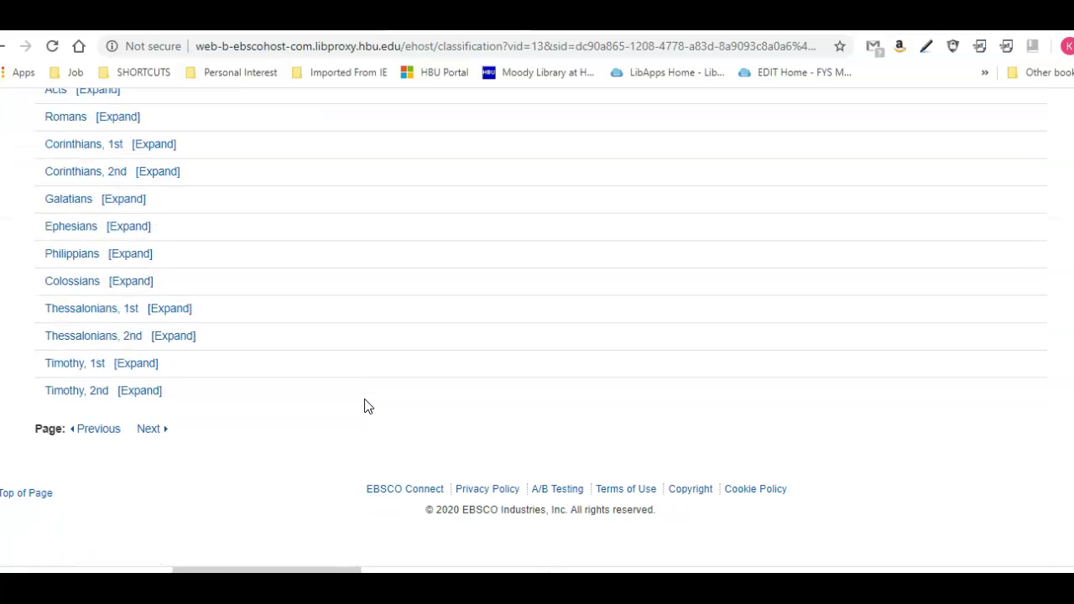
left_click(75, 367)
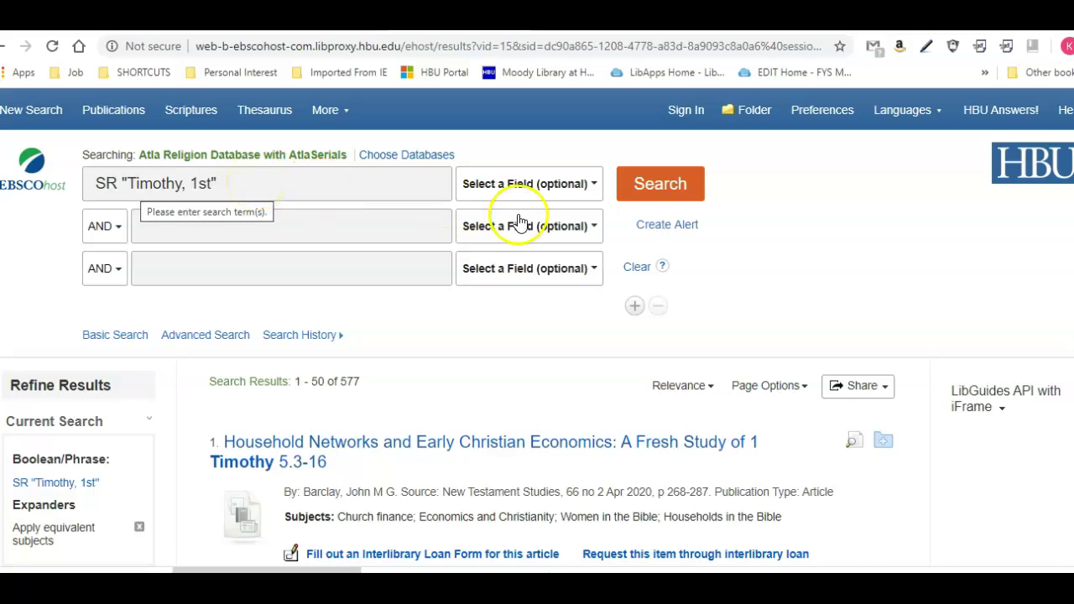
Step: Review the search fields available for the second search row, from All Text through Year Published, without choosing one
left_click(563, 227)
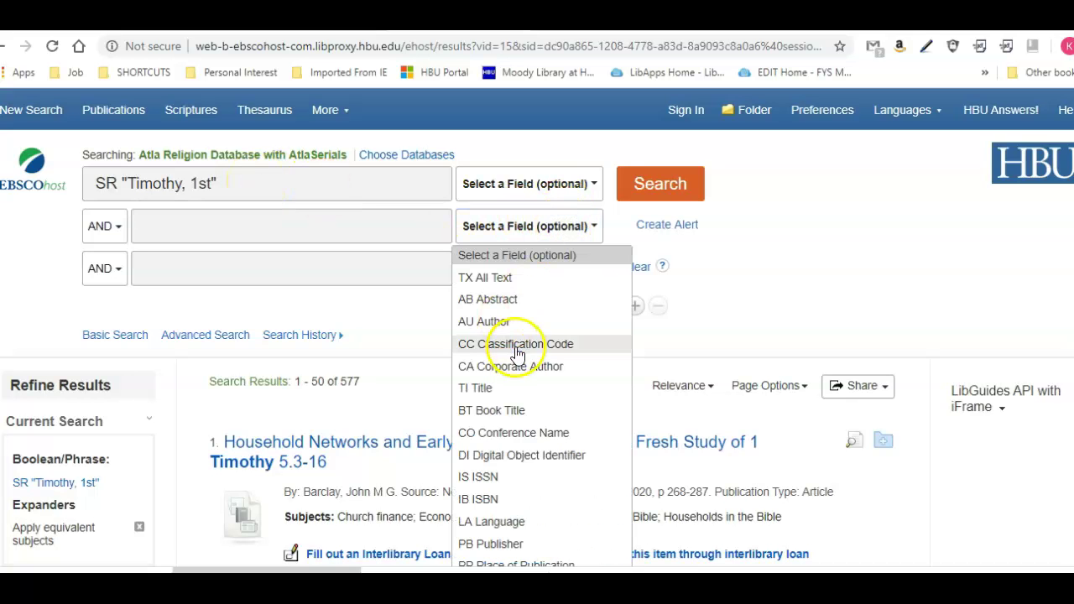
scroll(525, 343, "down", 5)
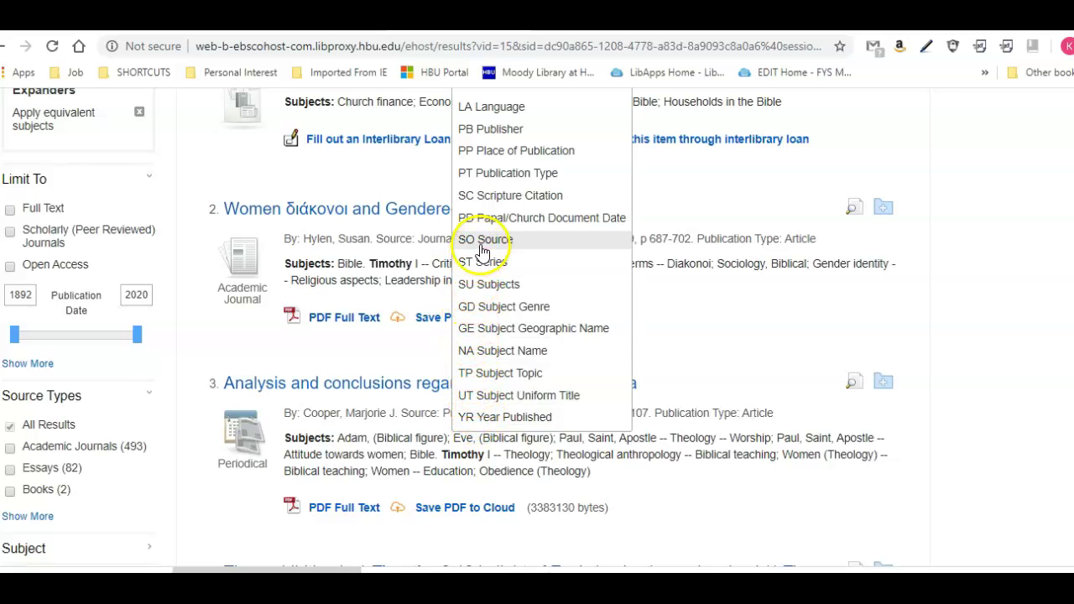
scroll(480, 181, "up", 1)
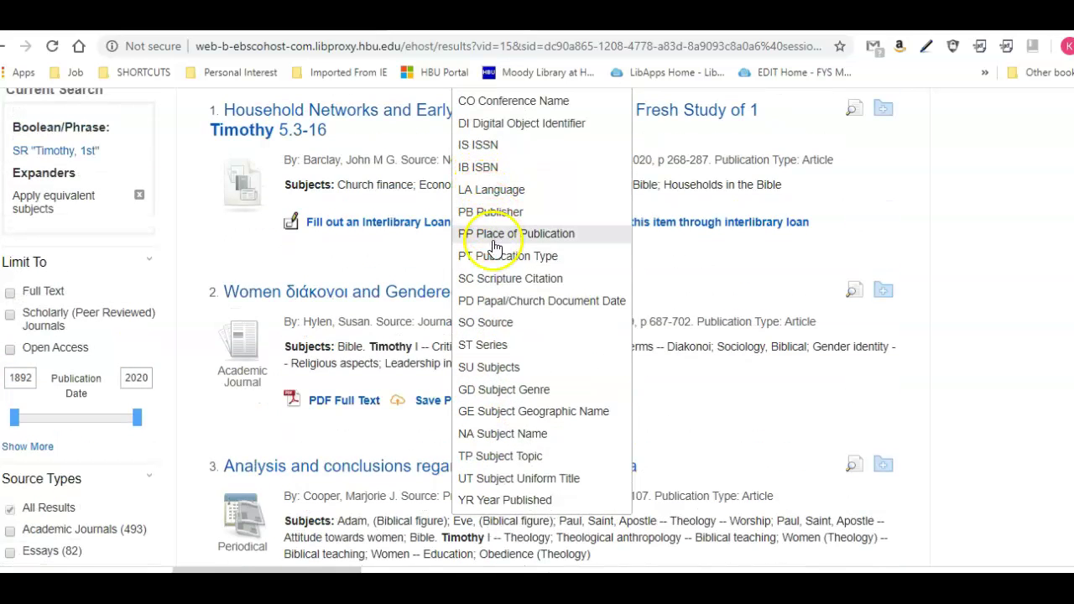
scroll(492, 243, "up", 2)
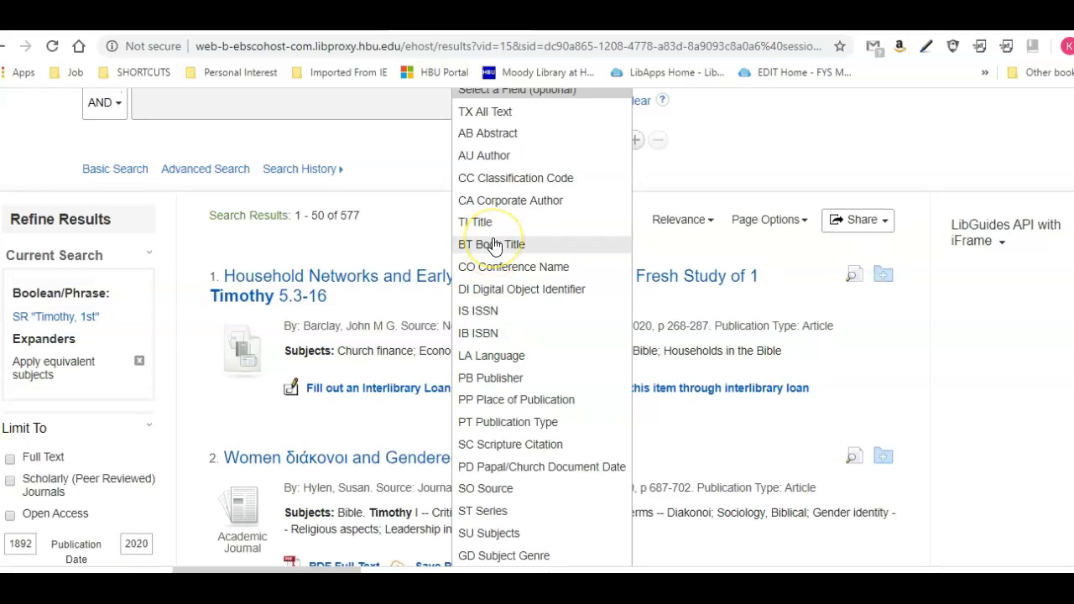
scroll(493, 245, "up", 1)
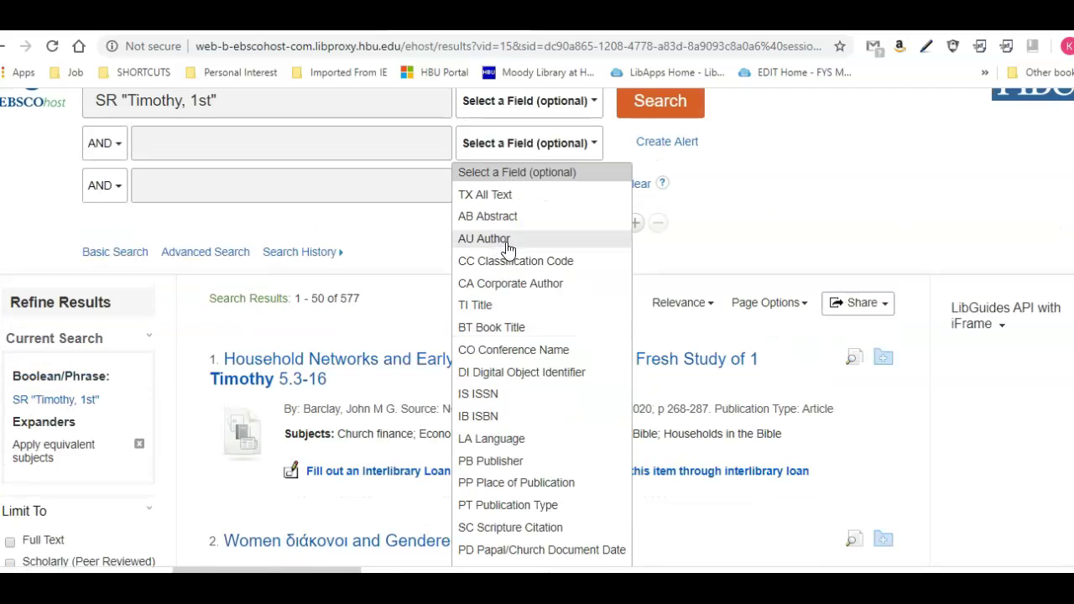
left_click(882, 167)
scroll(818, 177, "up", 1)
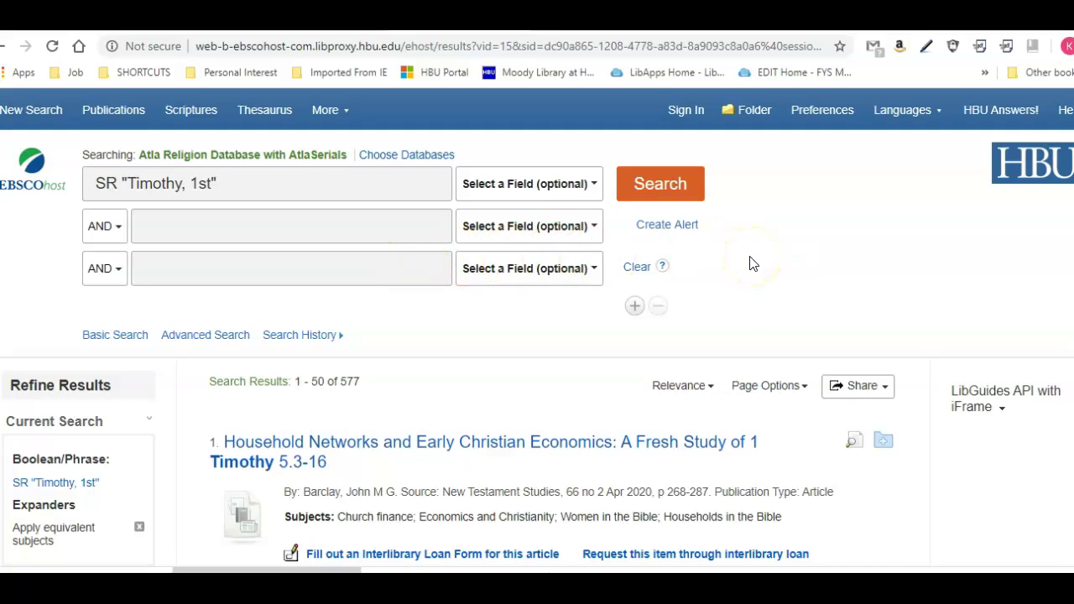
Step: Copy the term SR "Timothy, 1st" and append the copy to the same query, joined with "or"
left_click(217, 182)
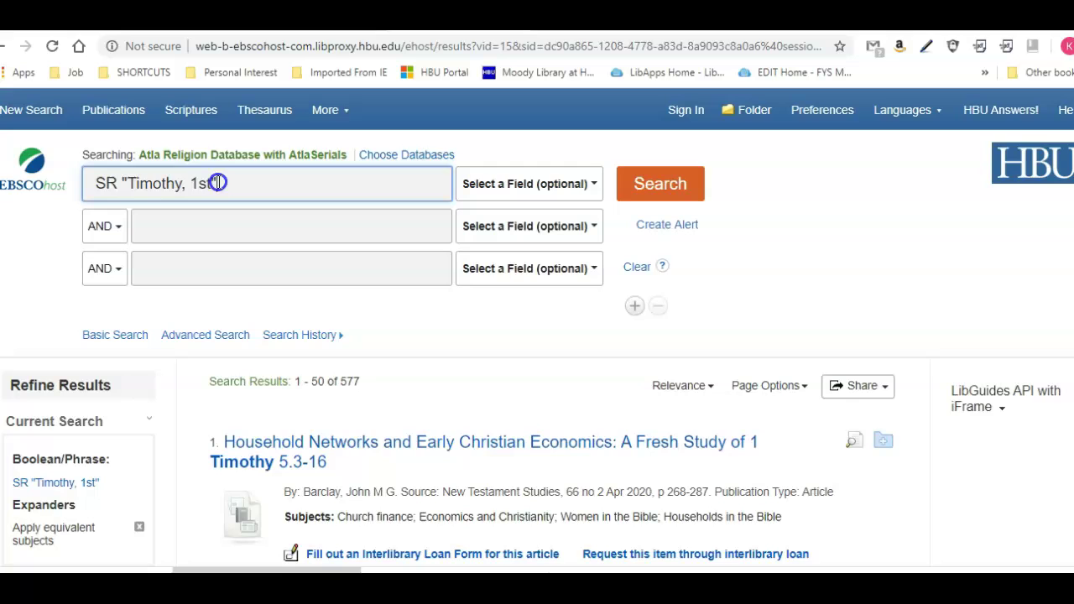
left_click_drag(169, 174, 96, 180)
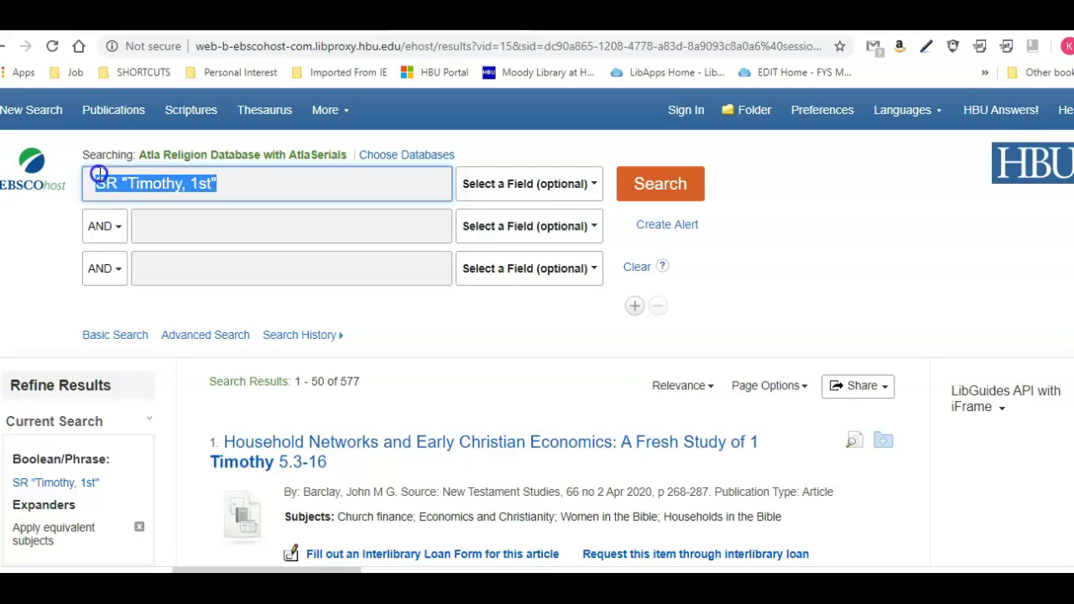
right_click(185, 183)
left_click(249, 246)
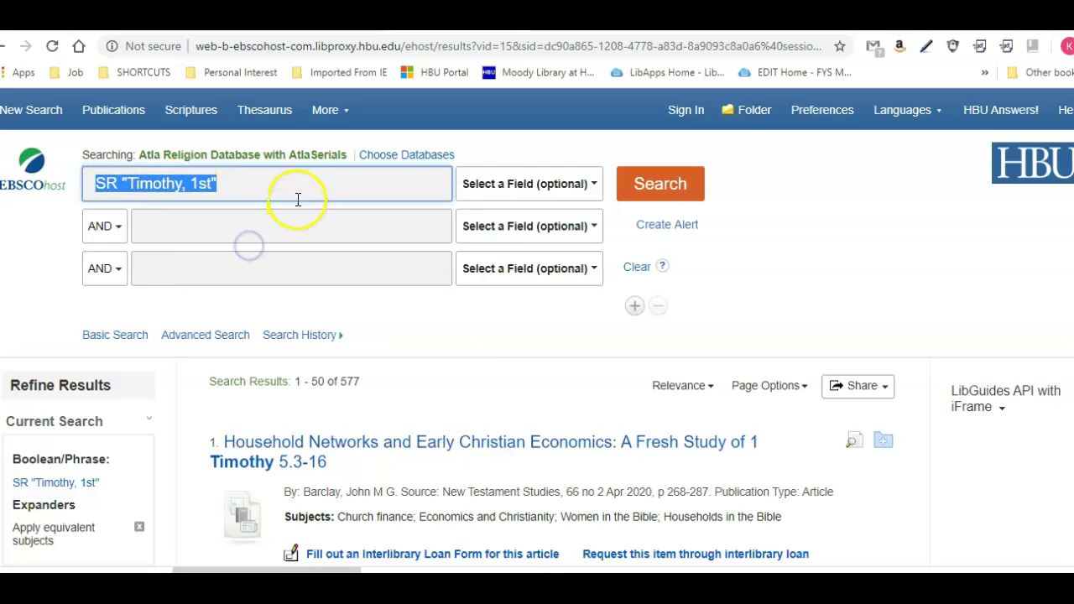
left_click(307, 184)
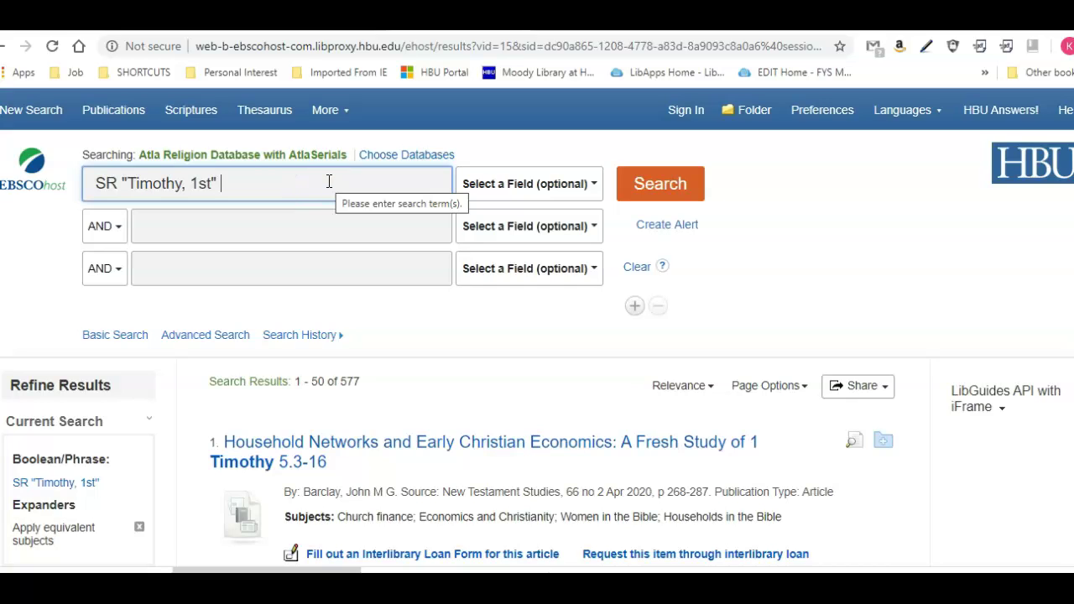
type("or SR \"Timothy, 1st")
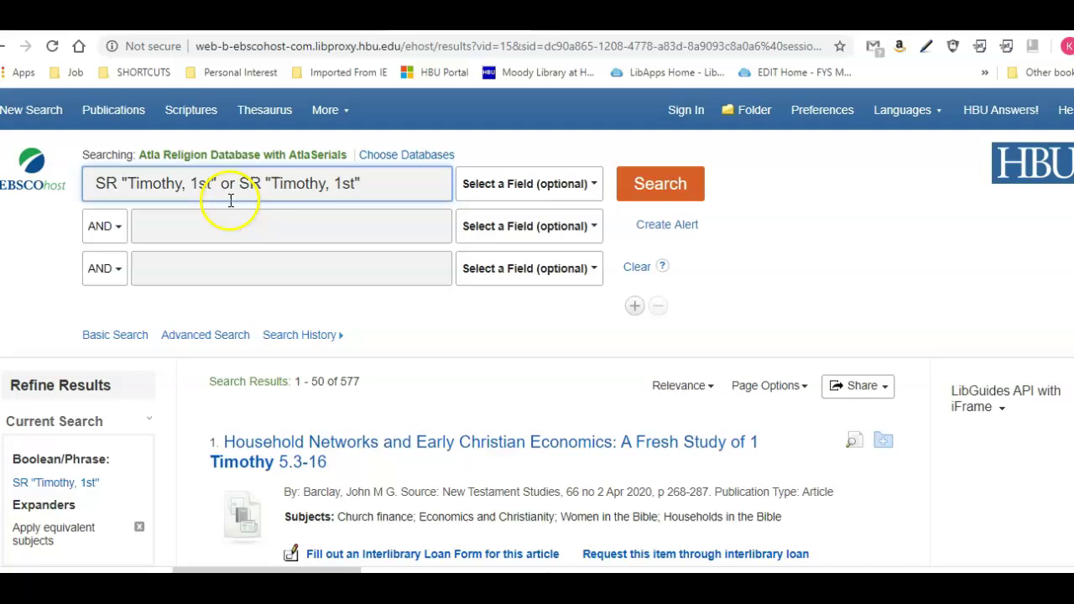
Step: Change the second term of the query to SR "Timothy, 2nd" and run the search
left_click(341, 183)
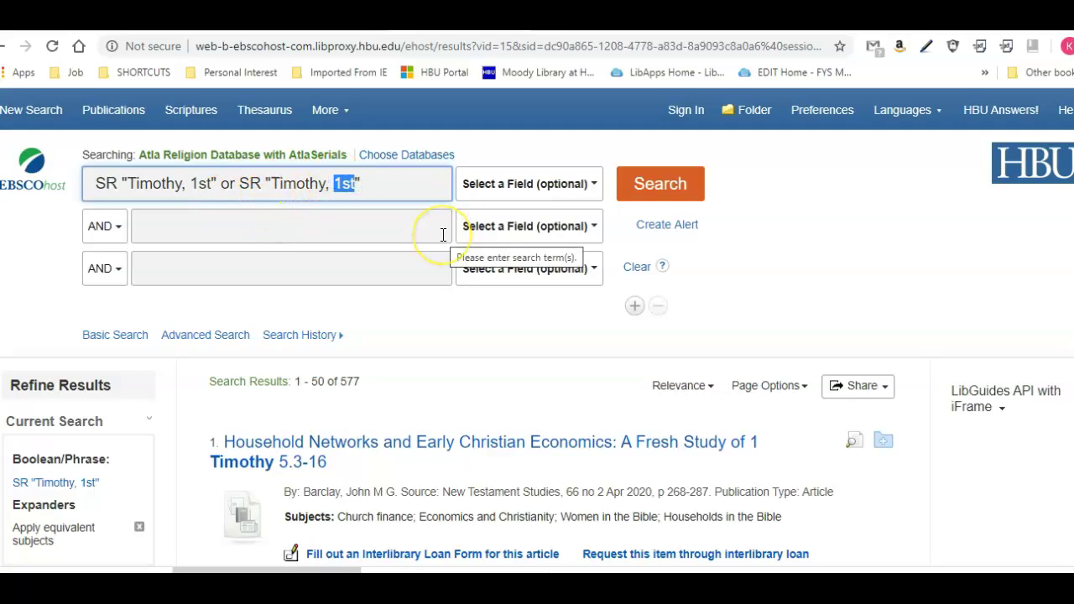
type("2nd")
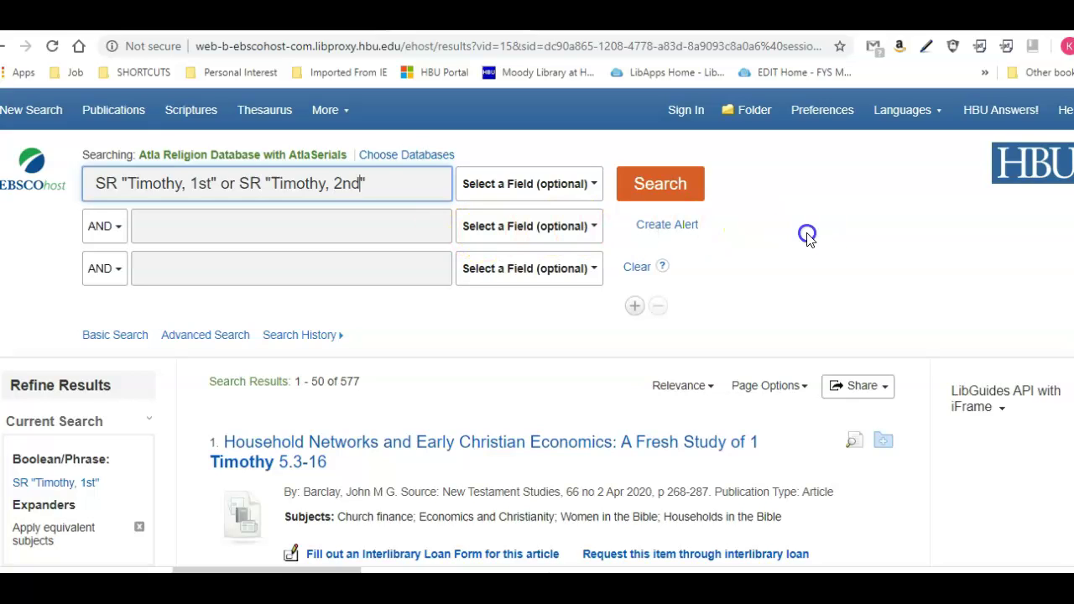
left_click(703, 193)
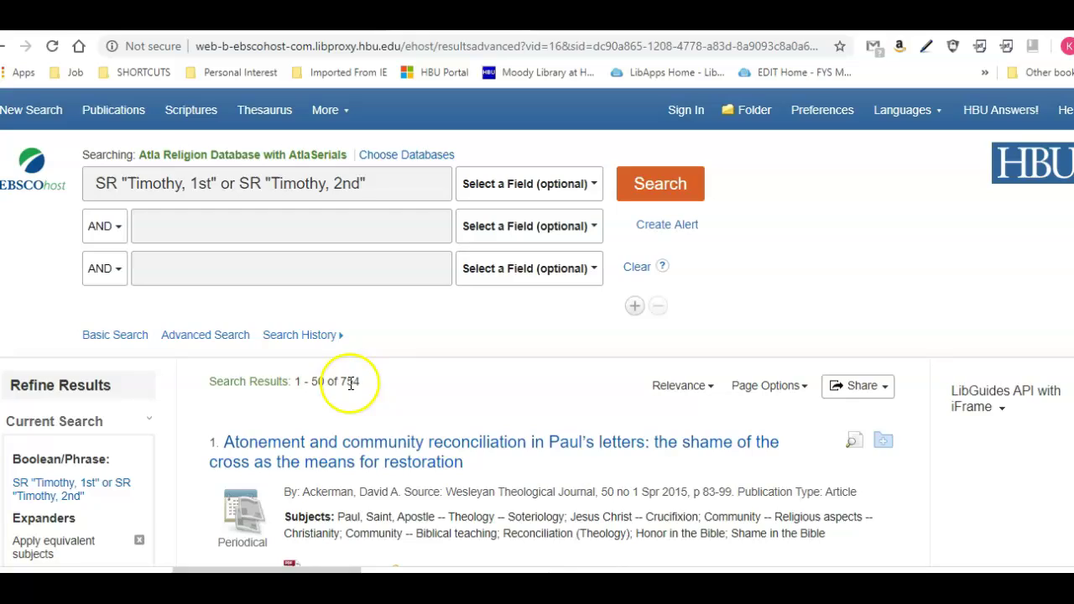
Step: Limit the results for both Timothy letters to English-language items
scroll(443, 383, "down", 3)
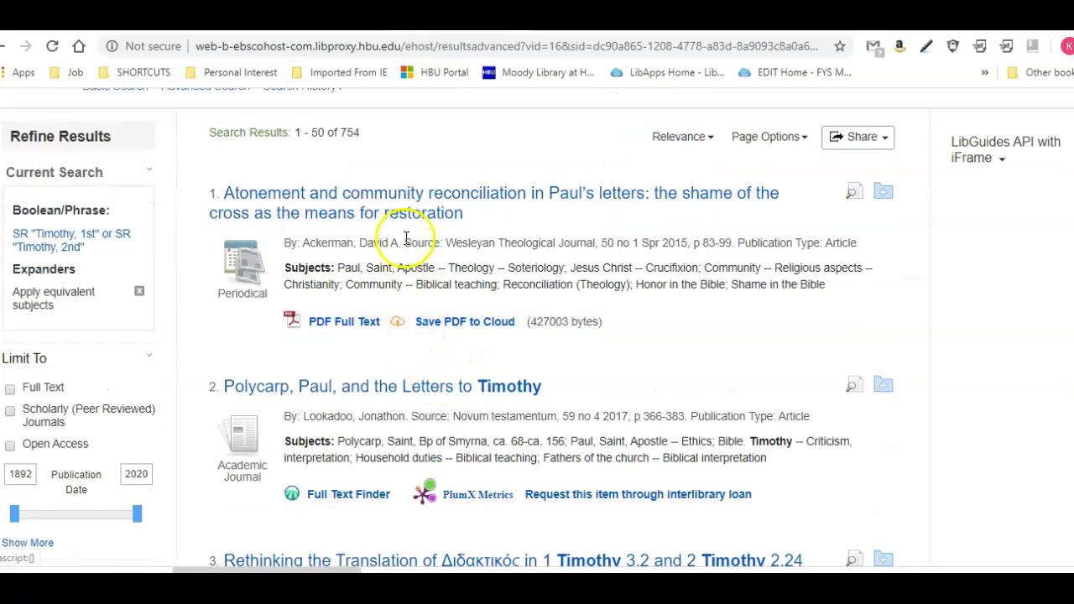
scroll(403, 226, "down", 2)
scroll(180, 361, "down", 1)
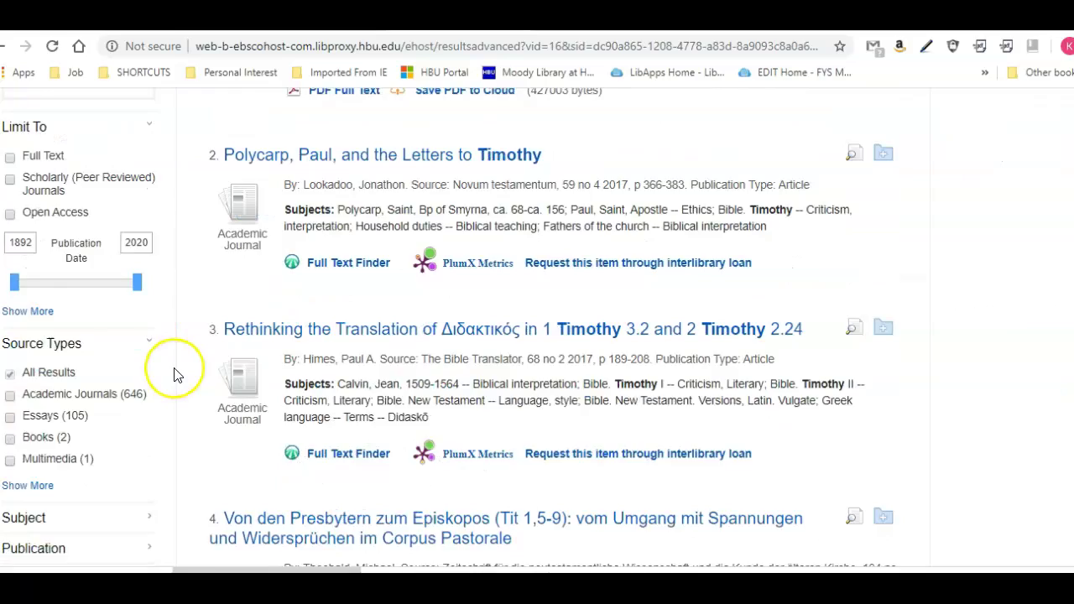
scroll(176, 375, "down", 2)
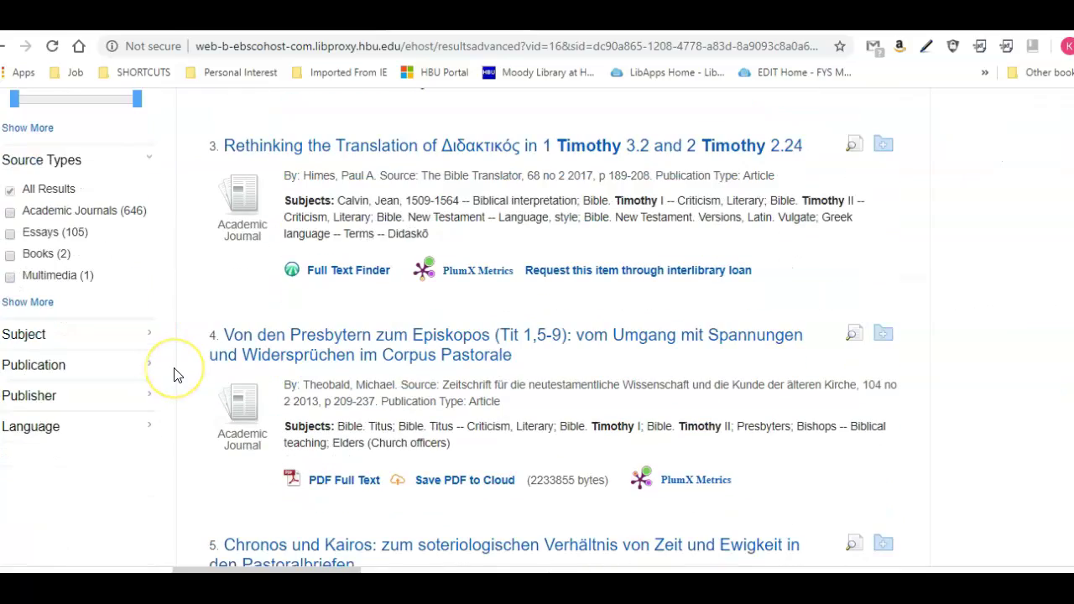
left_click(46, 434)
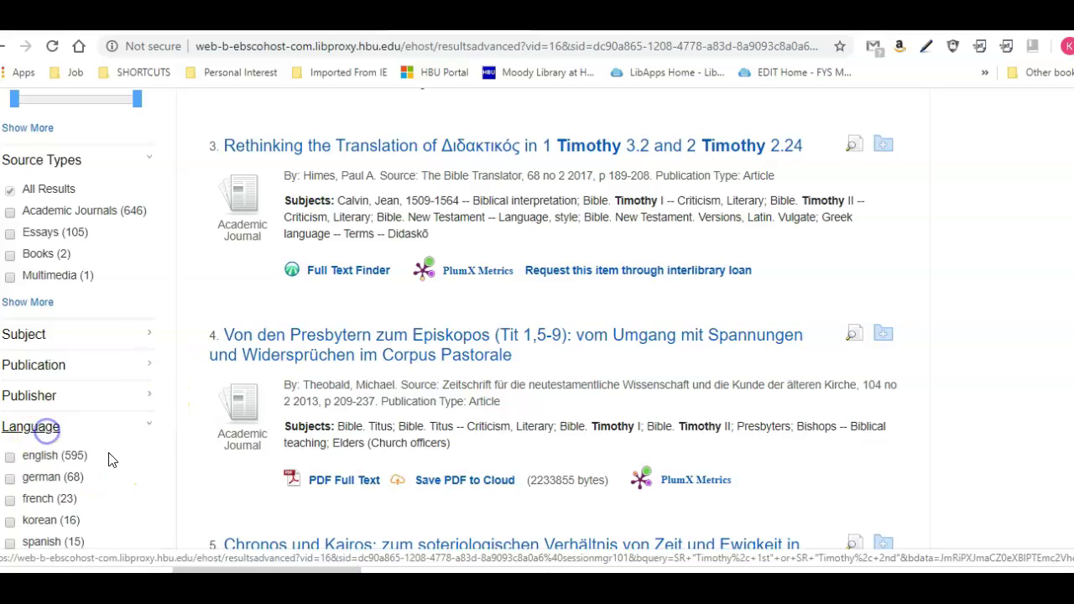
left_click(10, 458)
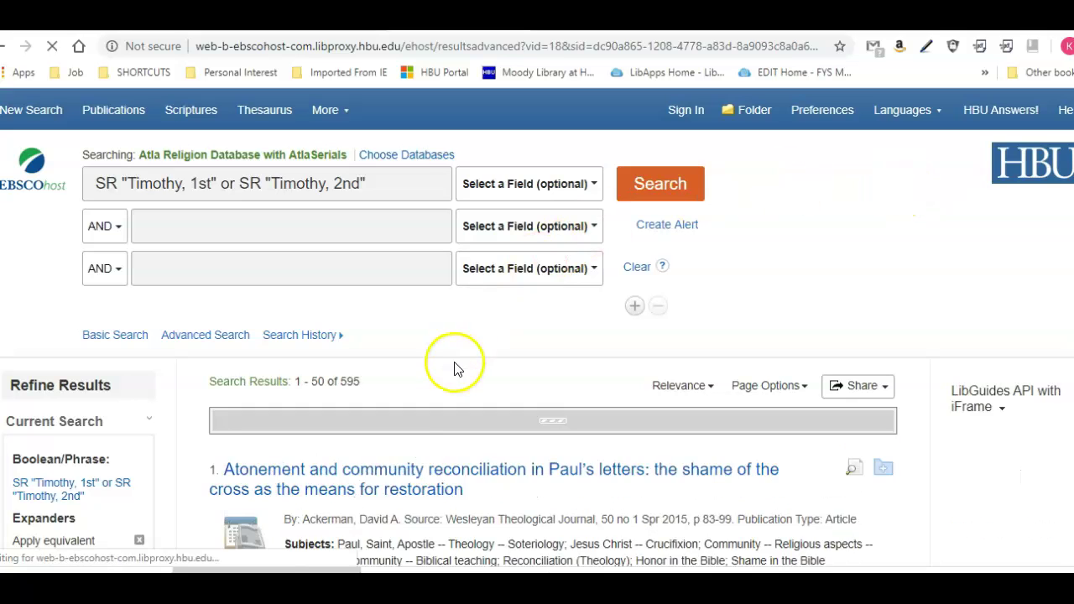
Step: Limit the English results to scholarly (peer reviewed) journals
scroll(453, 373, "down", 4)
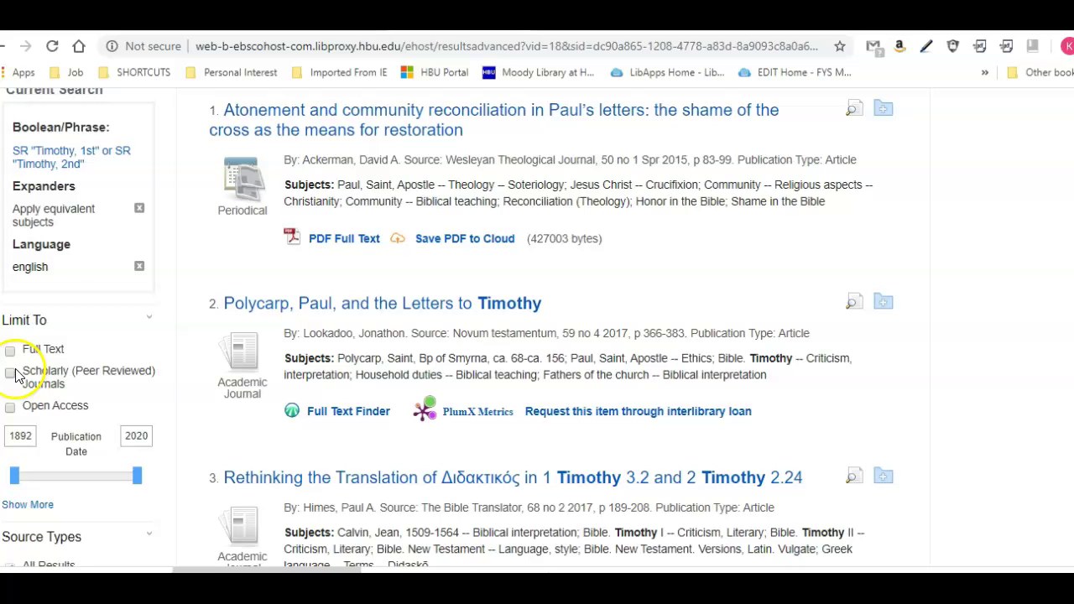
left_click(10, 373)
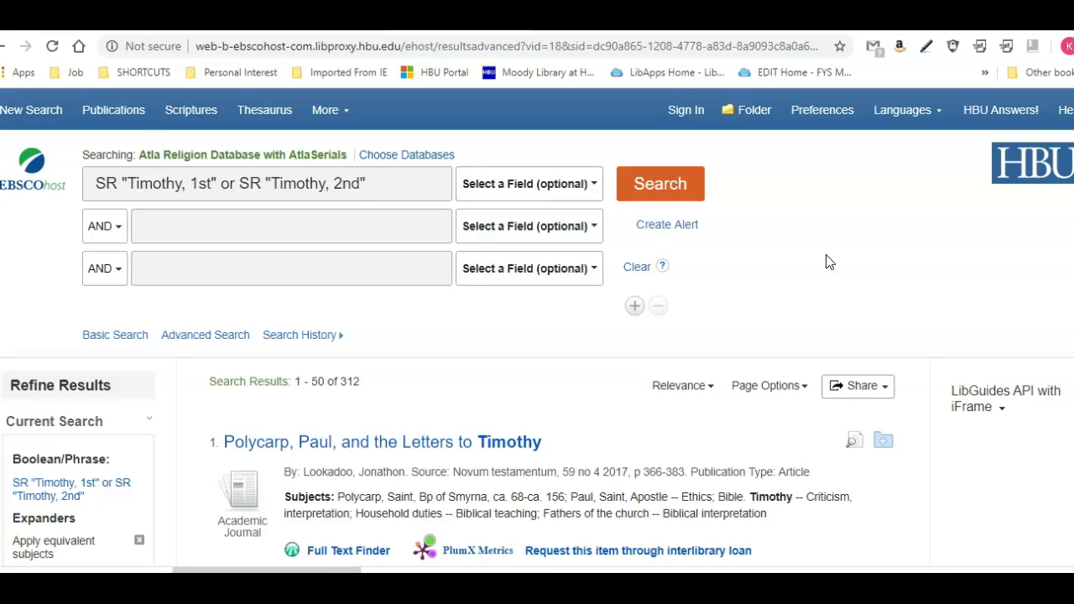
left_click(915, 243)
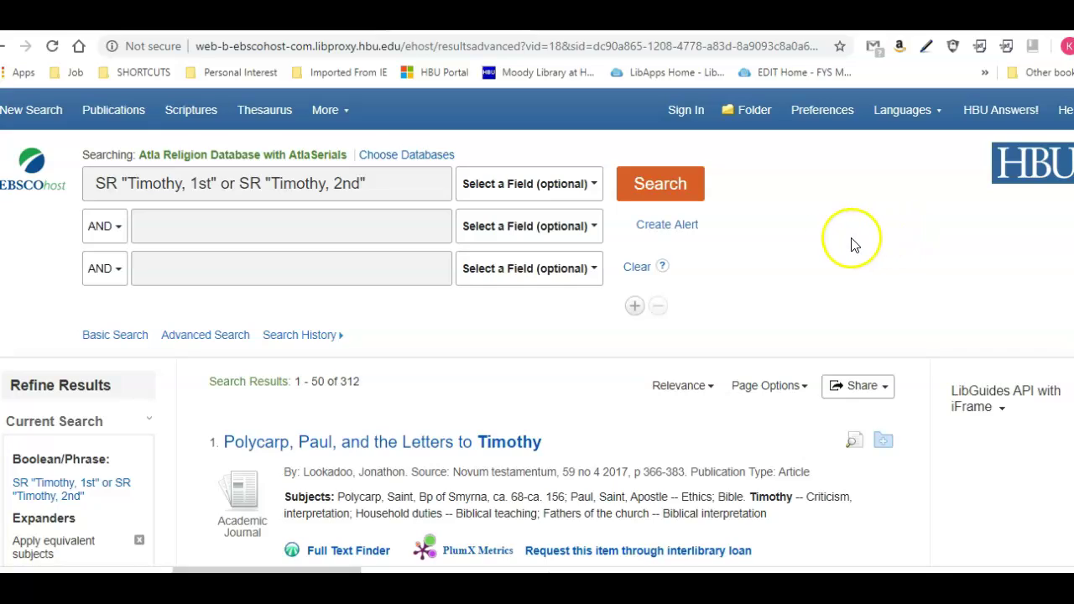